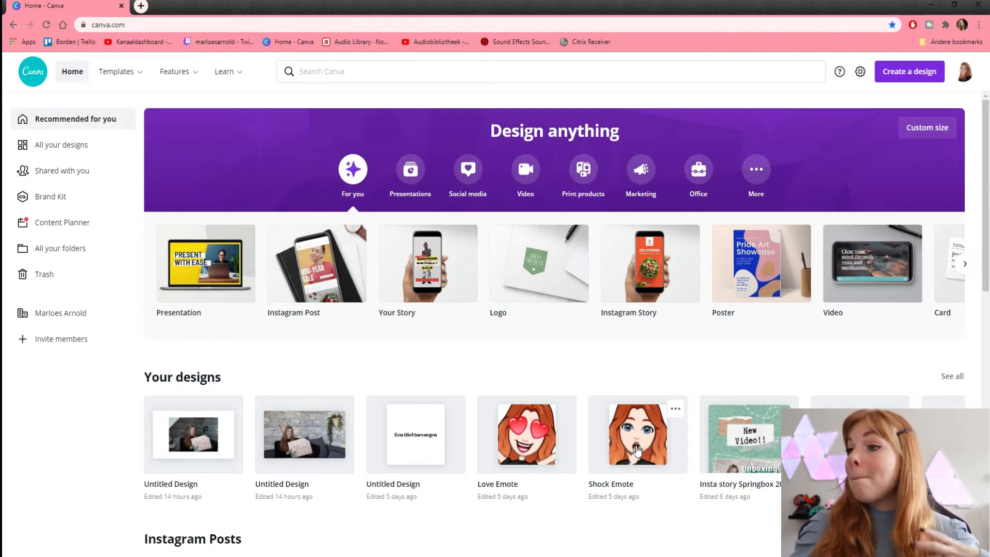
Create a new blank design with the custom size 1920 x 1080 px
{"action": "scroll", "coordinate": [655, 444], "scroll_direction": "right", "scroll_amount": 5}
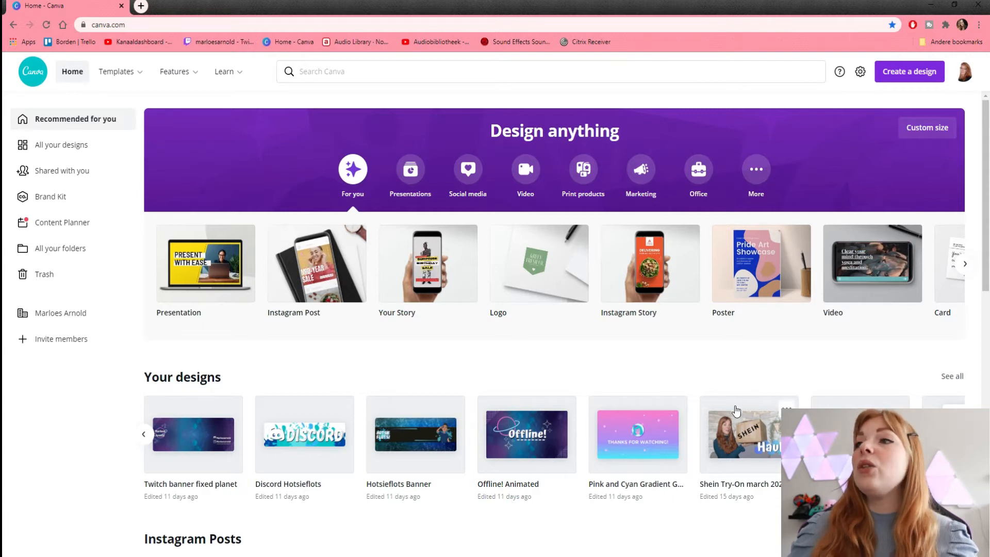
{"action": "left_click", "coordinate": [910, 72]}
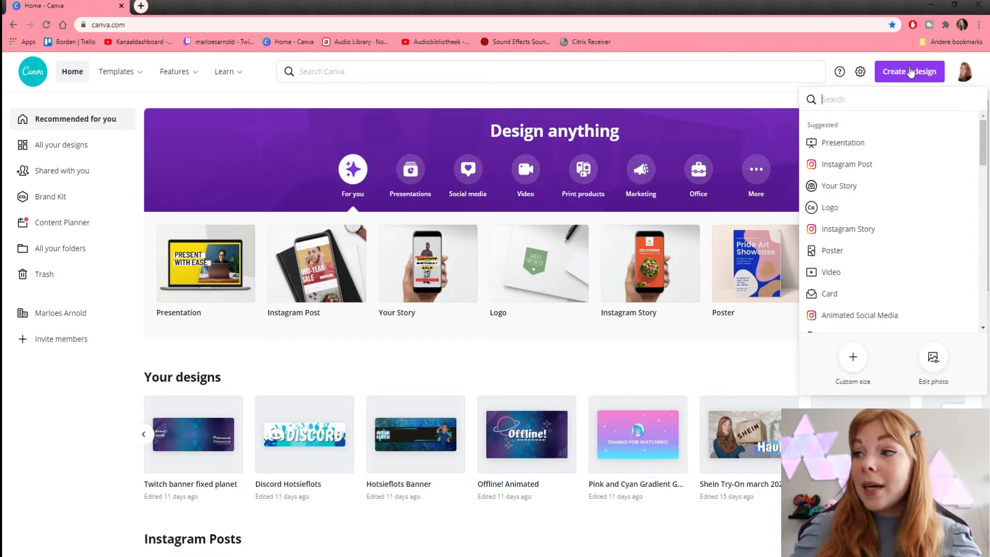
{"action": "left_click", "coordinate": [852, 358]}
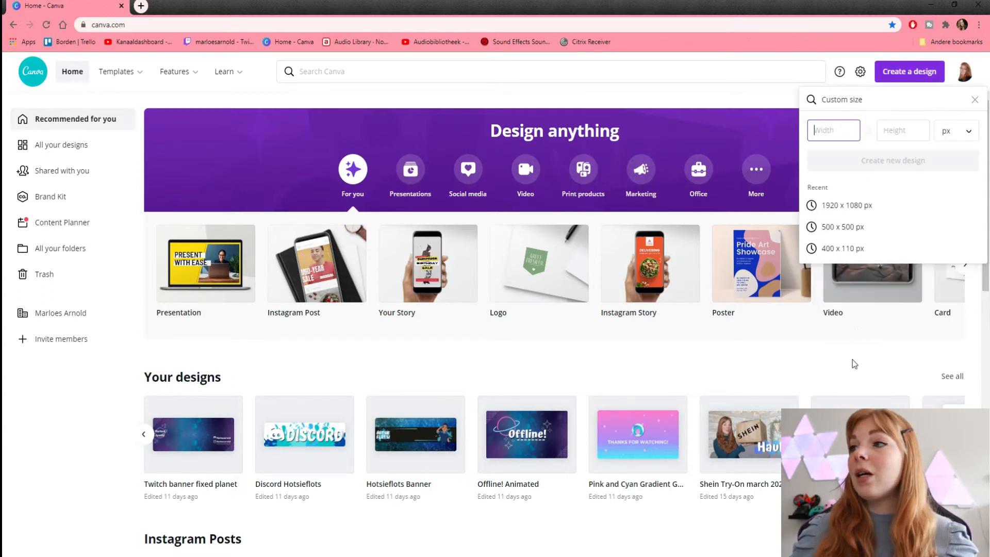
{"action": "left_click", "coordinate": [860, 206]}
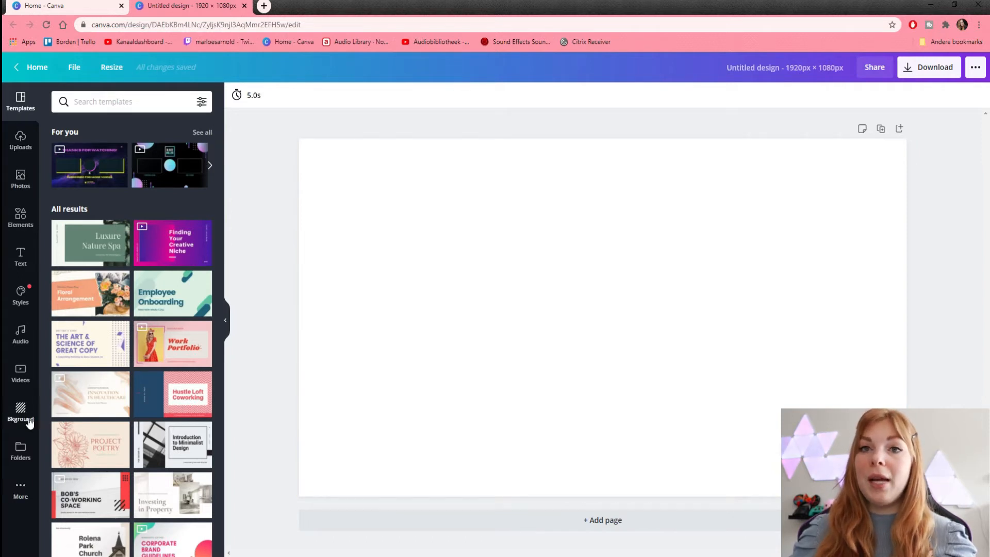
Upload the portrait photo of the woman in the blue sweater and place it near the middle of the page
{"action": "left_click", "coordinate": [20, 149]}
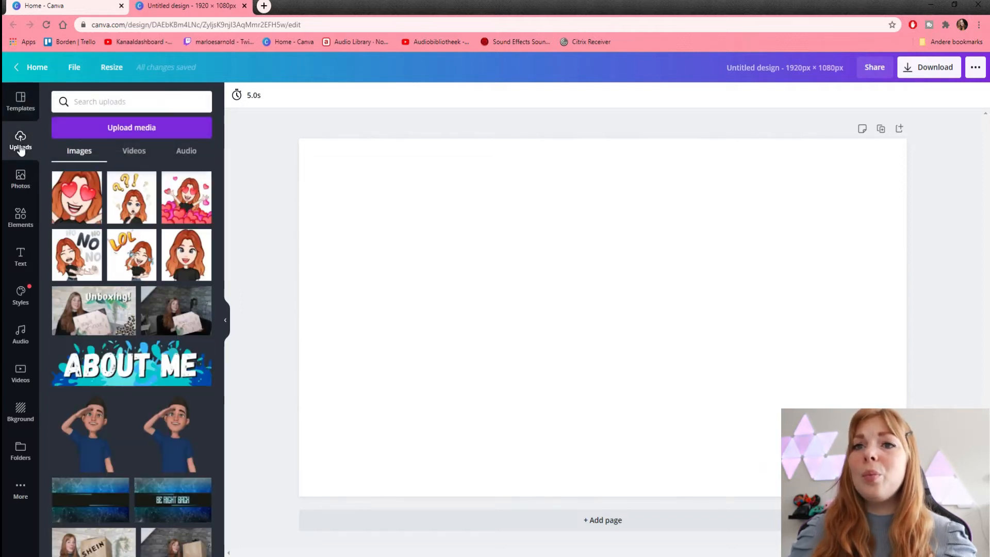
{"action": "scroll", "coordinate": [140, 331], "scroll_direction": "down", "scroll_amount": 7}
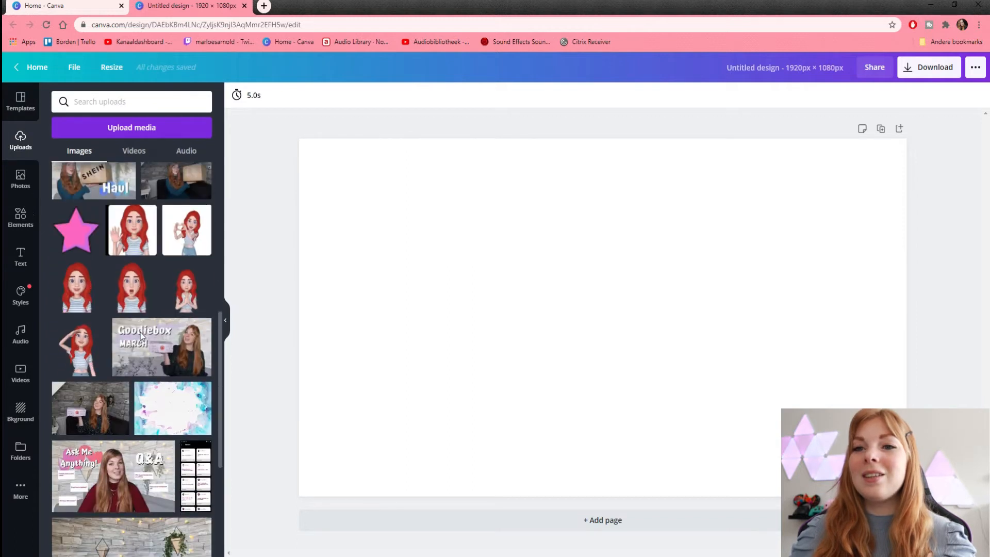
{"action": "scroll", "coordinate": [141, 332], "scroll_direction": "down", "scroll_amount": 3}
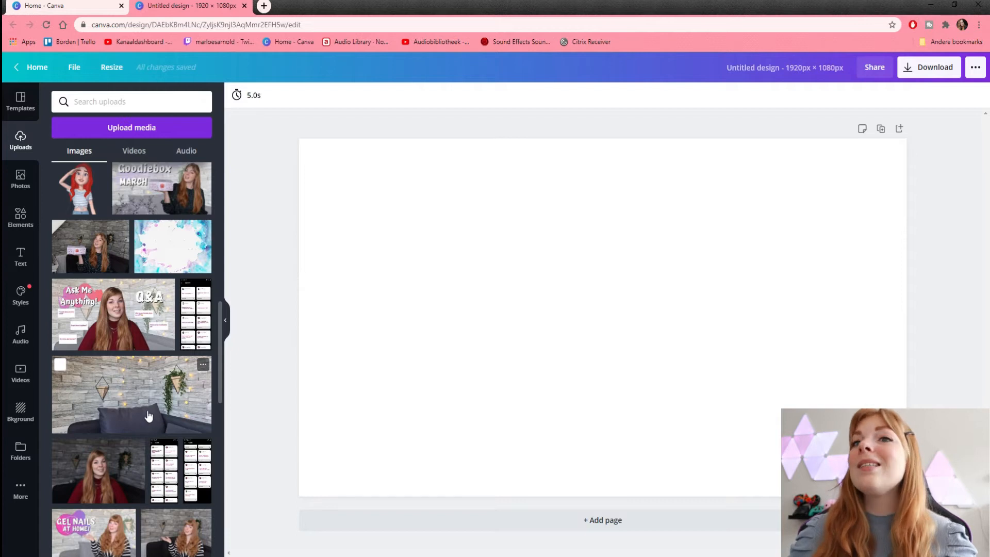
{"action": "scroll", "coordinate": [148, 412], "scroll_direction": "down", "scroll_amount": 12}
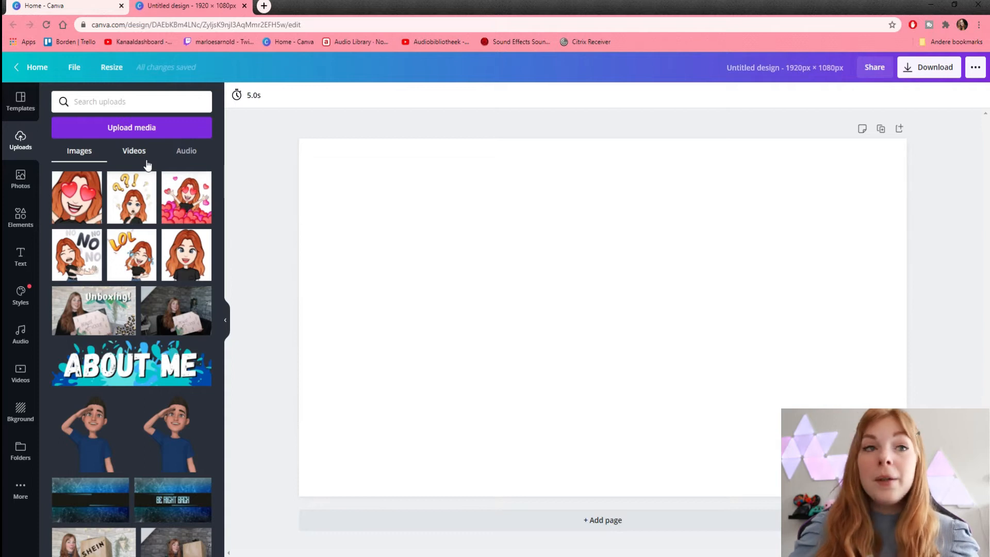
{"action": "left_click_drag", "start_coordinate": [2, 210], "coordinate": [133, 211]}
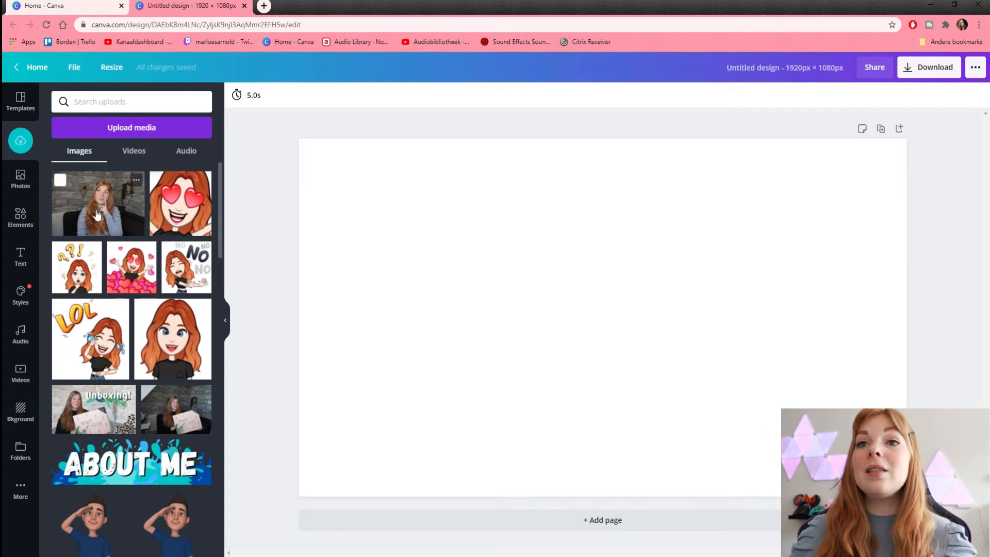
{"action": "left_click_drag", "start_coordinate": [101, 205], "coordinate": [420, 238]}
{"action": "left_click_drag", "start_coordinate": [584, 294], "coordinate": [611, 269]}
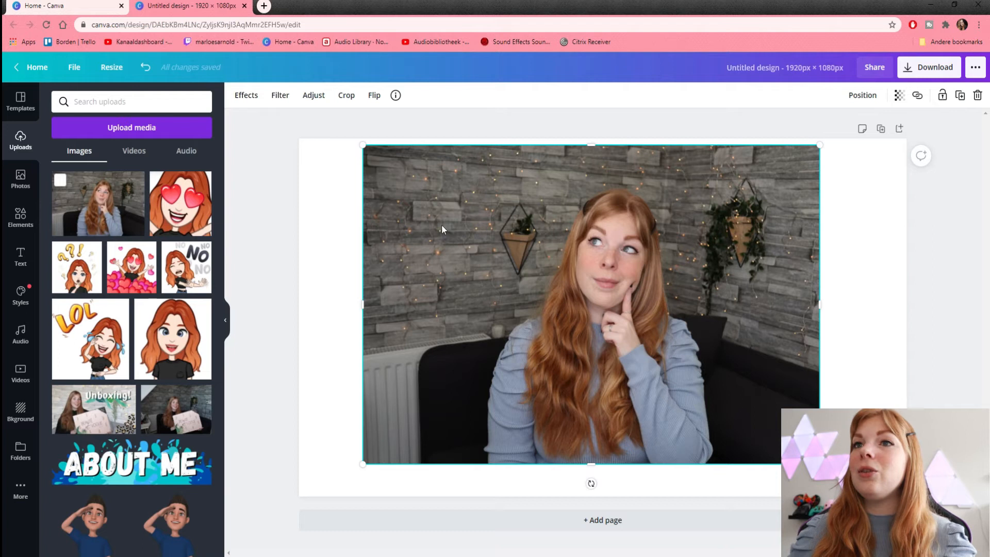
Remove the portrait photo's background with Background Remover and crop its frame closely around the woman
{"action": "left_click", "coordinate": [245, 95]}
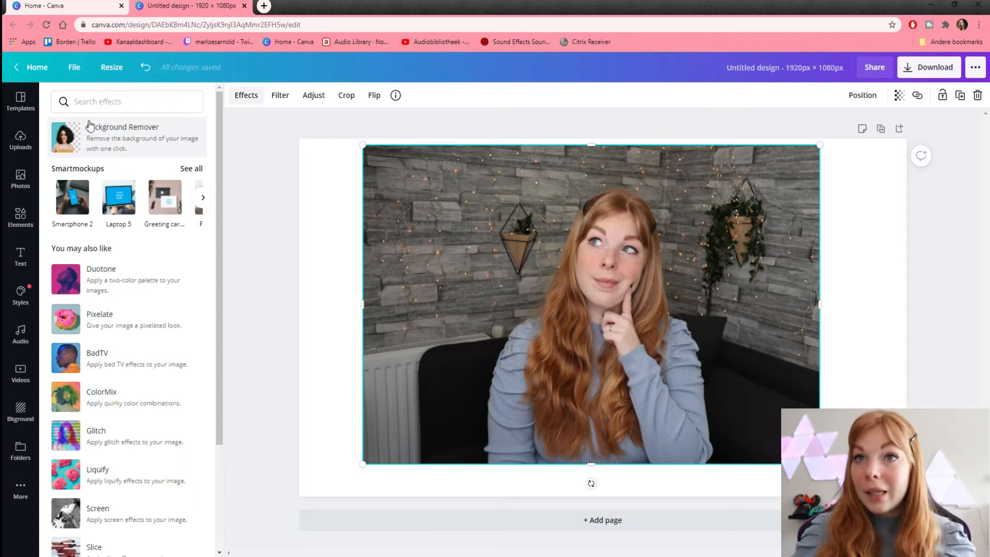
{"action": "left_click", "coordinate": [127, 148]}
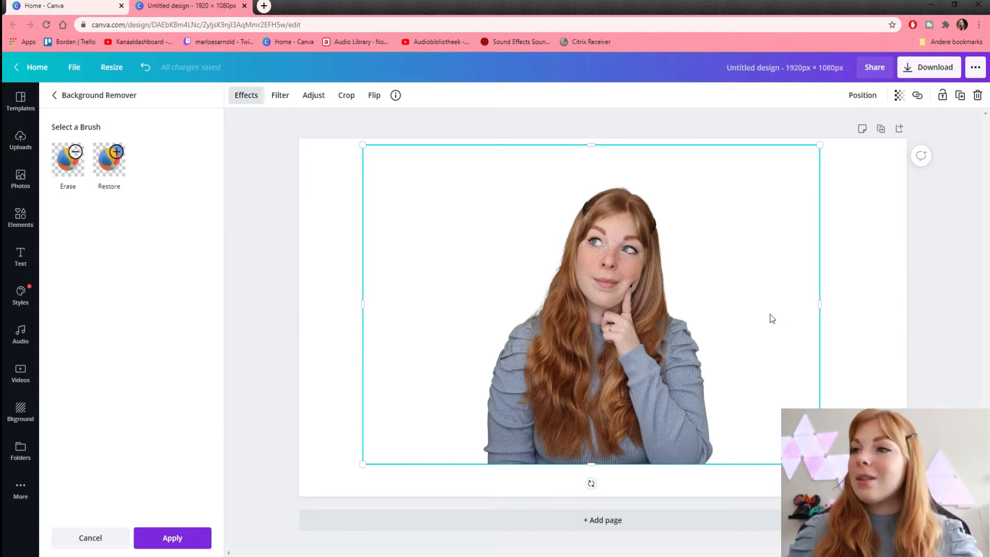
{"action": "left_click_drag", "start_coordinate": [826, 316], "coordinate": [733, 320]}
{"action": "left_click_drag", "start_coordinate": [555, 147], "coordinate": [549, 184]}
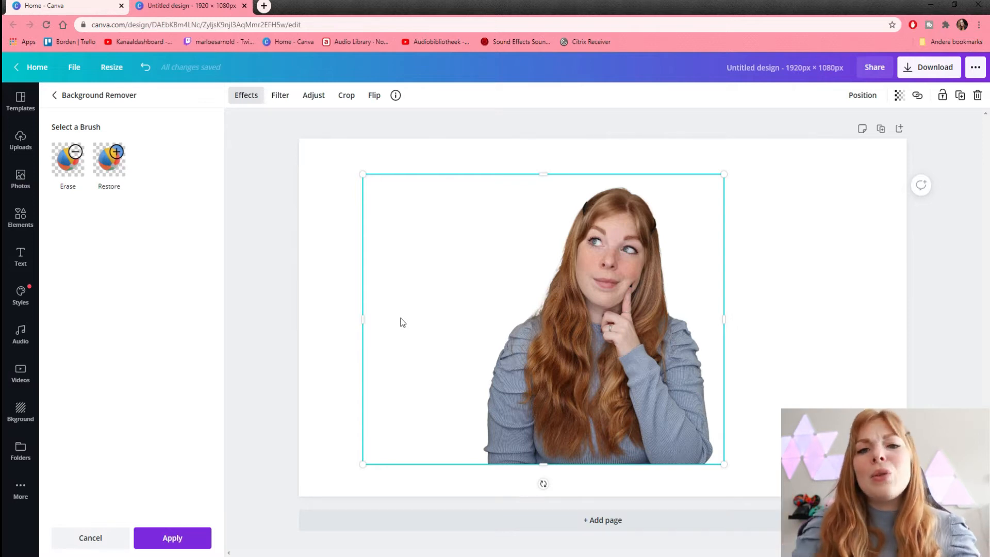
{"action": "left_click_drag", "start_coordinate": [366, 325], "coordinate": [477, 342]}
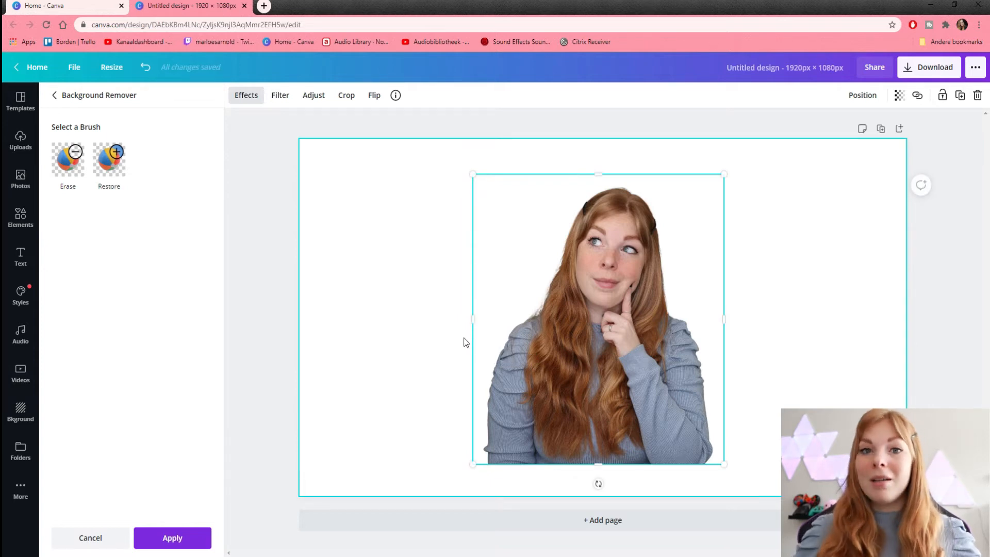
{"action": "left_click_drag", "start_coordinate": [598, 174], "coordinate": [603, 183]}
{"action": "left_click_drag", "start_coordinate": [723, 330], "coordinate": [719, 329]}
{"action": "left_click_drag", "start_coordinate": [485, 328], "coordinate": [490, 330]}
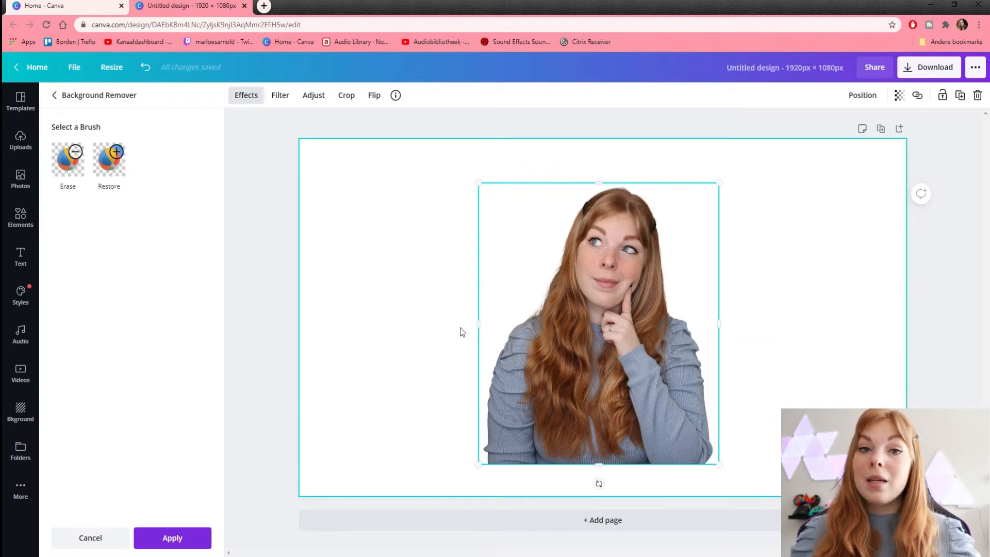
Finish the background removal and move the cutout slightly down into the left half of the page
{"action": "left_click", "coordinate": [391, 327]}
{"action": "left_click", "coordinate": [762, 329]}
{"action": "left_click_drag", "start_coordinate": [624, 313], "coordinate": [551, 326]}
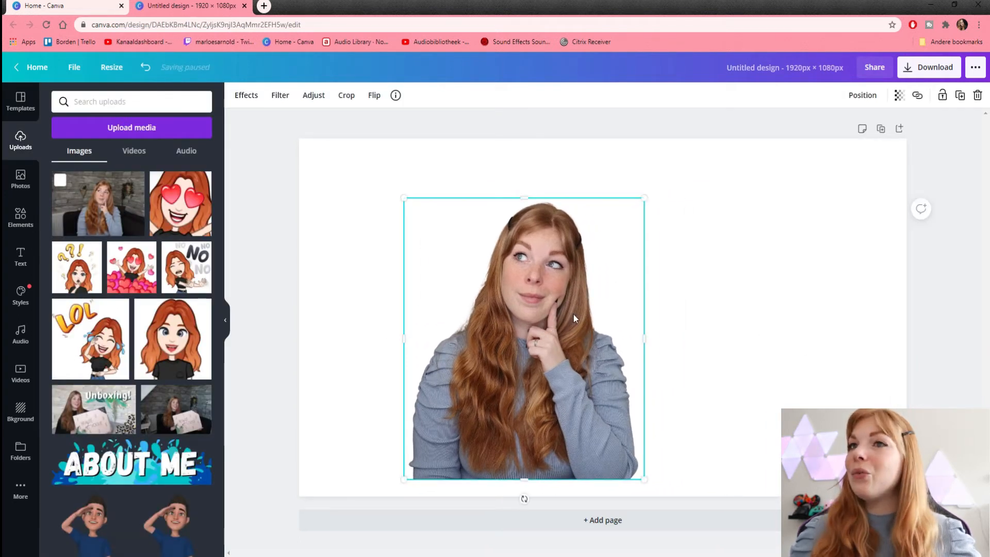
Adjust the cutout to brightness 10, contrast 5, saturation 5 and blur -2
{"action": "left_click", "coordinate": [314, 95]}
{"action": "left_click", "coordinate": [248, 95]}
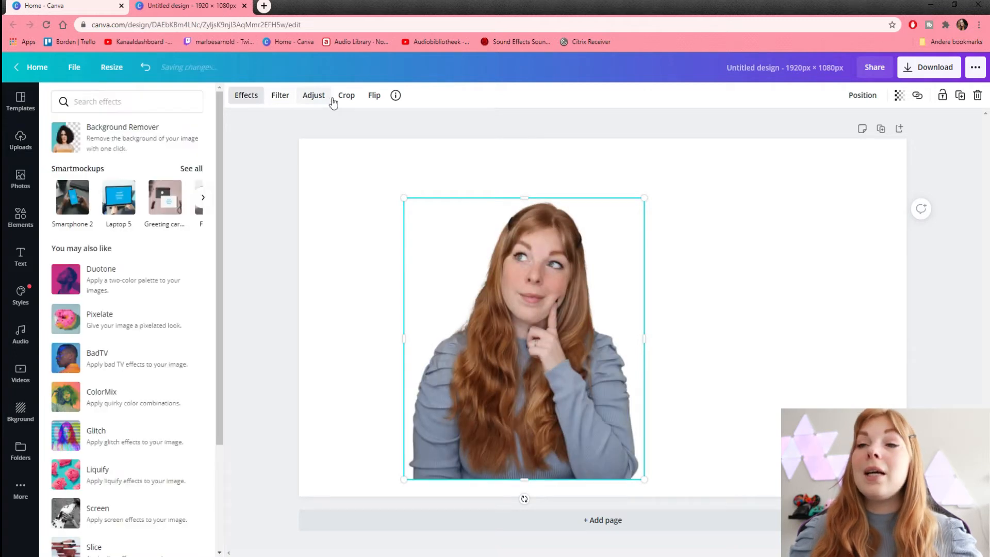
{"action": "left_click", "coordinate": [330, 99]}
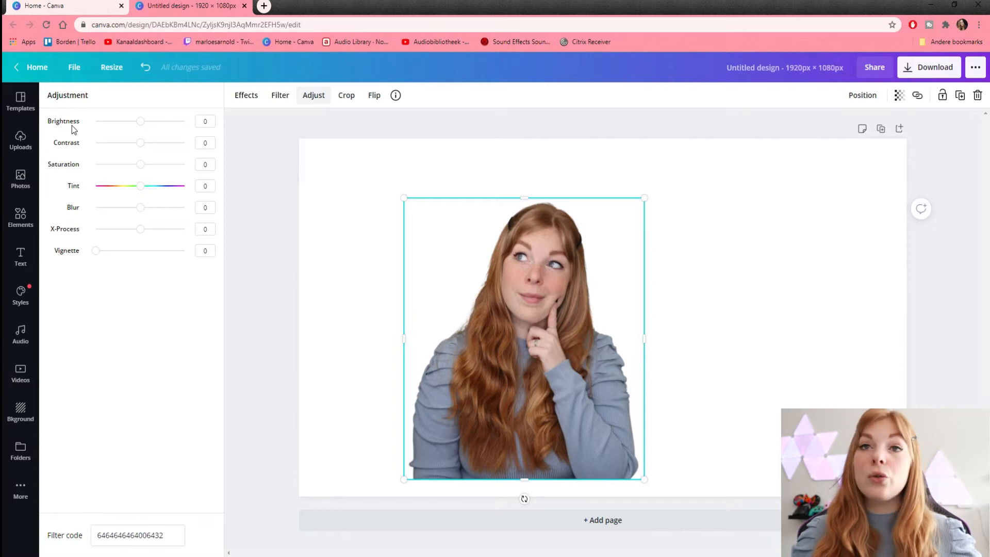
{"action": "left_click", "coordinate": [211, 121]}
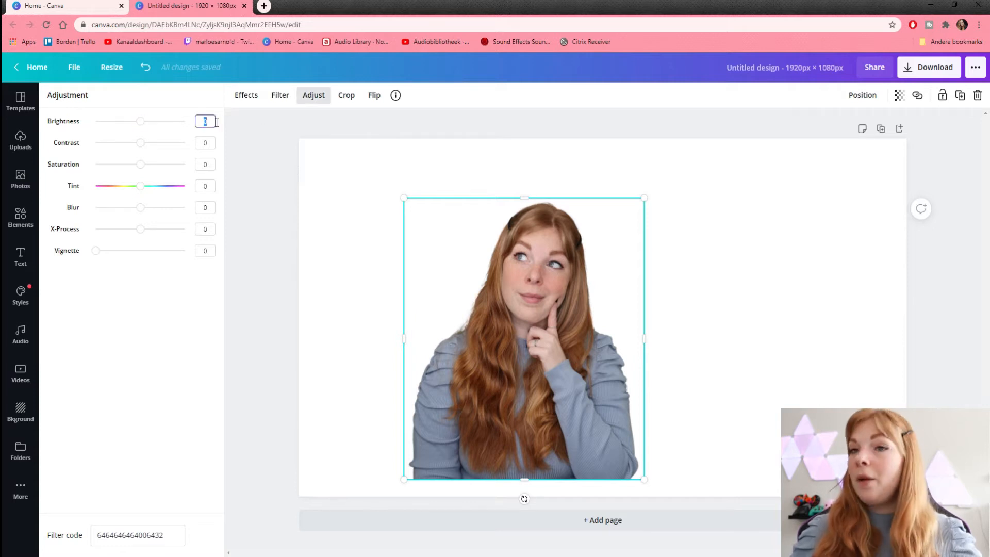
{"action": "type", "text": "10"}
{"action": "key", "text": "Tab"}
{"action": "key", "text": "Tab"}
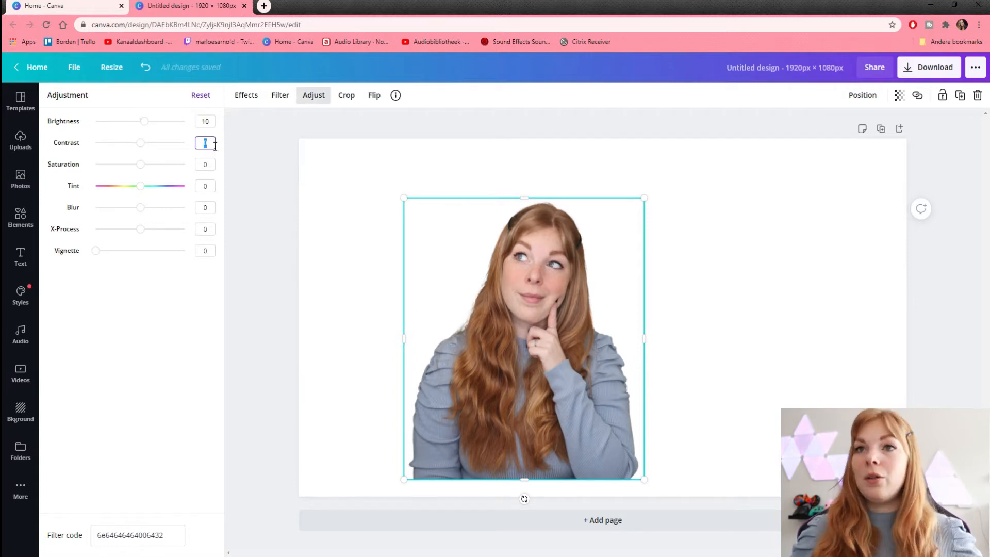
{"action": "left_click", "coordinate": [211, 171]}
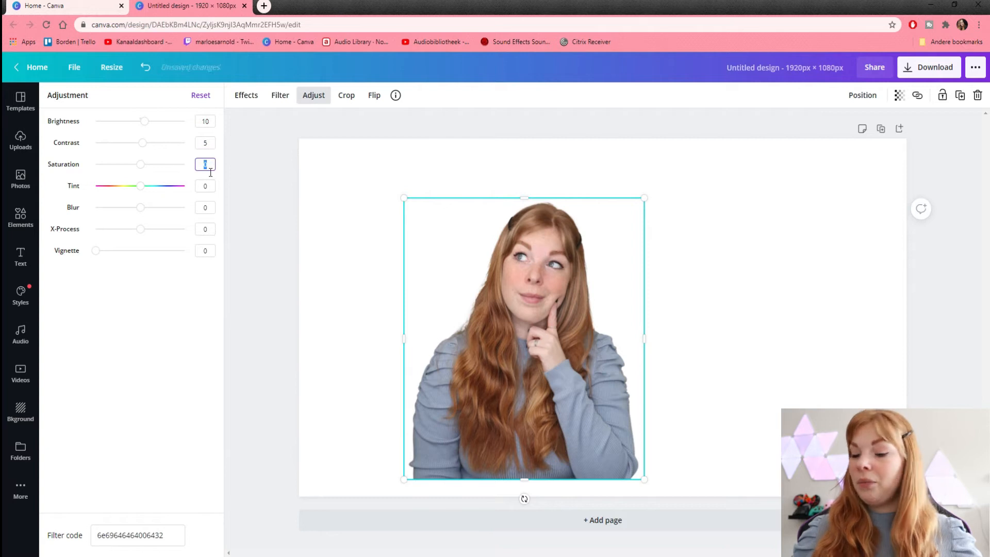
{"action": "left_click", "coordinate": [212, 211]}
{"action": "key", "text": "Return"}
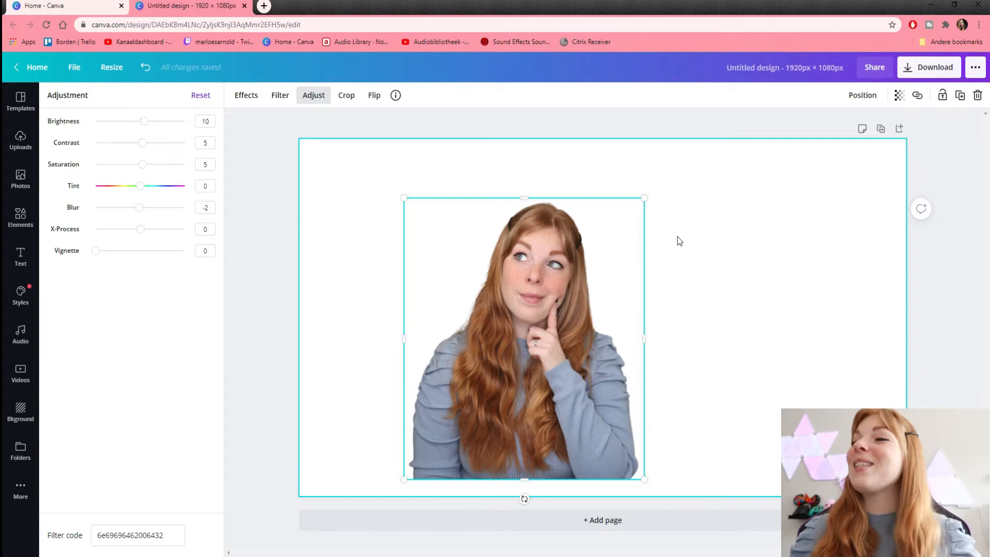
Enlarge the cutout to about 824 x 920 and align its left edge with the page's left margin guide
{"action": "left_click_drag", "start_coordinate": [656, 204], "coordinate": [675, 187]}
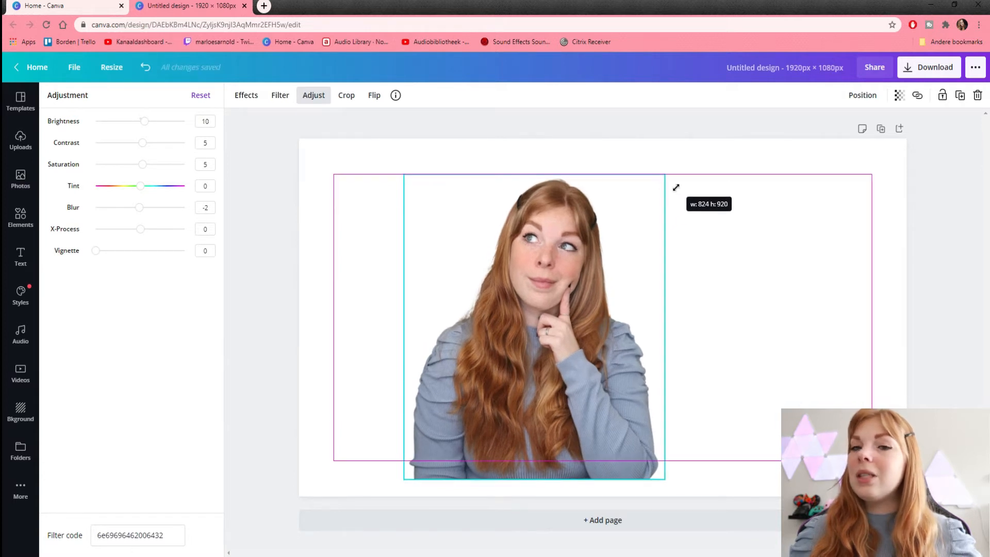
{"action": "left_click_drag", "start_coordinate": [675, 188], "coordinate": [674, 189]}
{"action": "left_click_drag", "start_coordinate": [605, 272], "coordinate": [543, 263]}
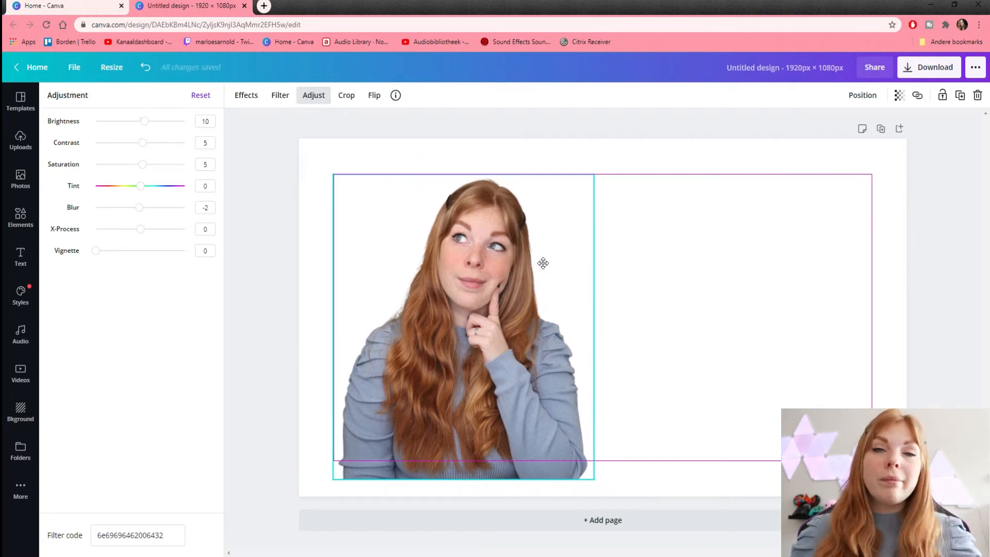
{"action": "left_click_drag", "start_coordinate": [543, 263], "coordinate": [552, 263]}
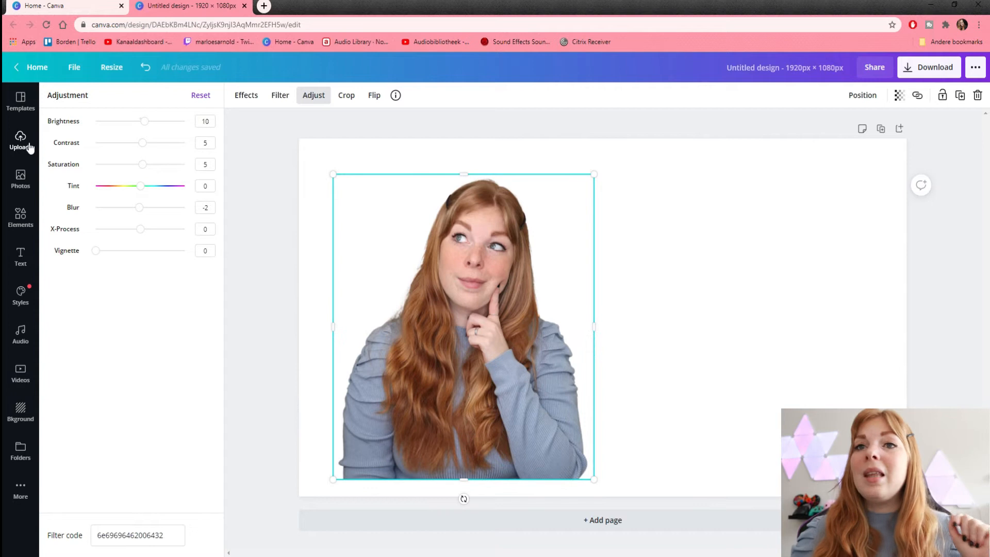
Upload the photo of the stone wall with string lights and sofa, and set it as the page background
{"action": "left_click", "coordinate": [21, 139]}
{"action": "scroll", "coordinate": [138, 198], "scroll_direction": "down", "scroll_amount": 3}
{"action": "scroll", "coordinate": [100, 253], "scroll_direction": "up", "scroll_amount": 3}
{"action": "left_click_drag", "start_coordinate": [1, 199], "coordinate": [31, 198]}
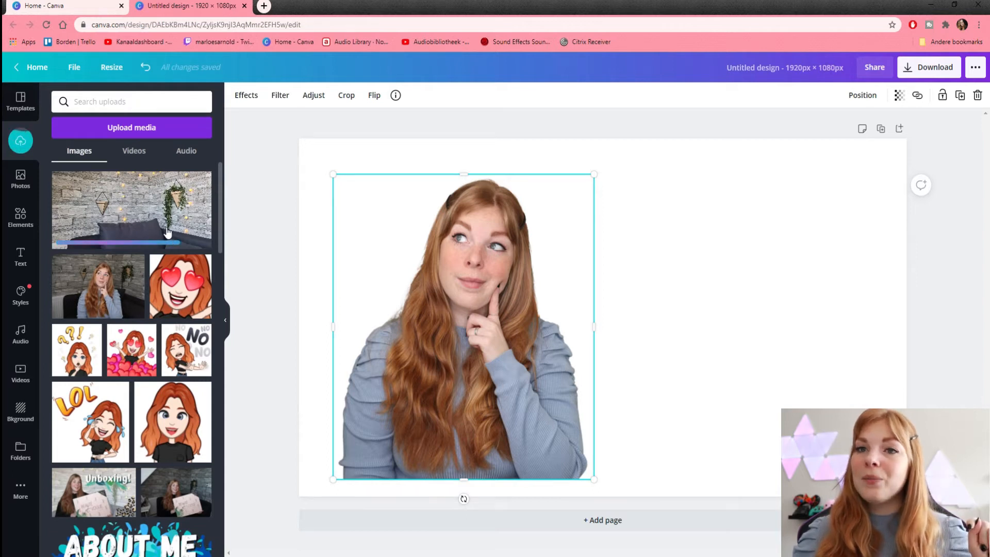
{"action": "left_click_drag", "start_coordinate": [167, 233], "coordinate": [503, 161]}
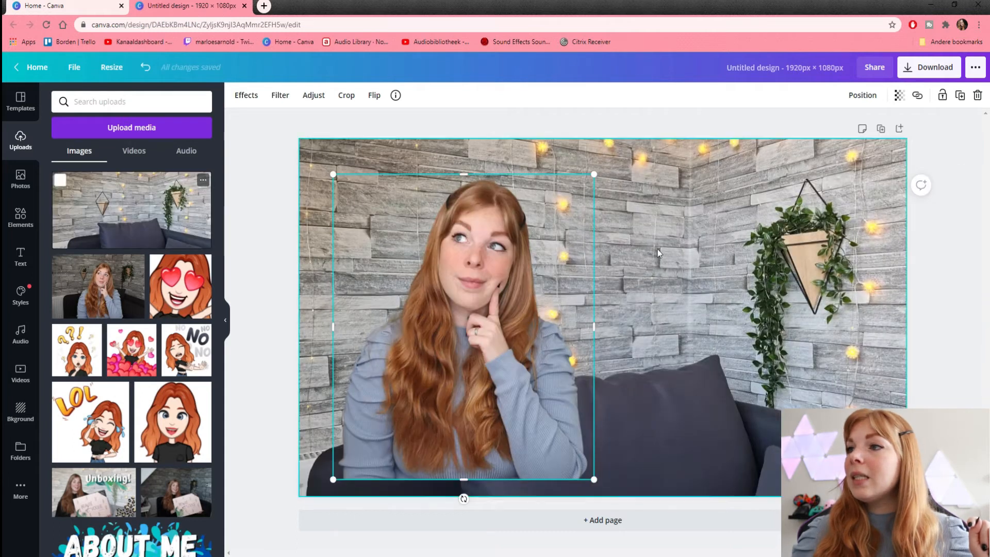
Set the background photo's transparency to 60
{"action": "left_click", "coordinate": [685, 133]}
{"action": "left_click", "coordinate": [934, 96]}
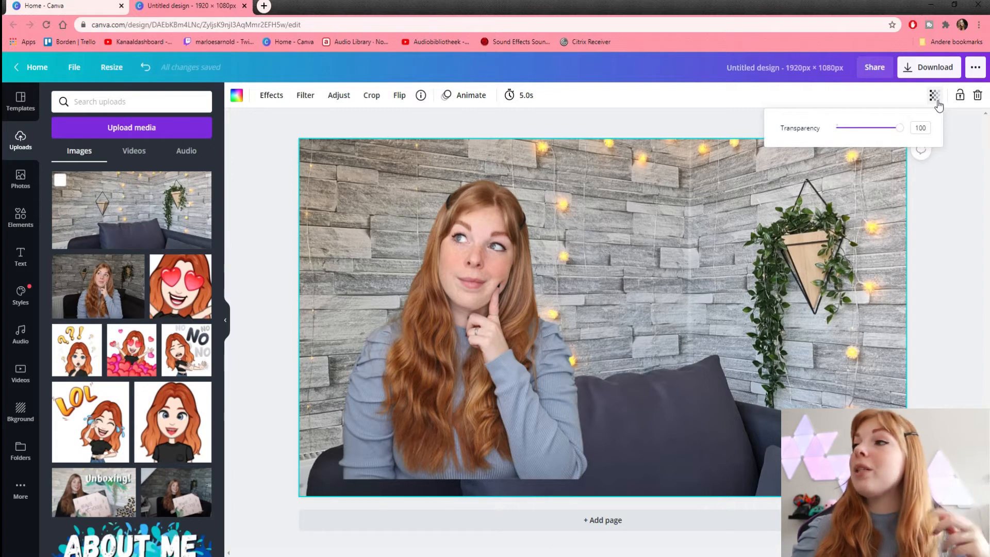
{"action": "left_click", "coordinate": [921, 128]}
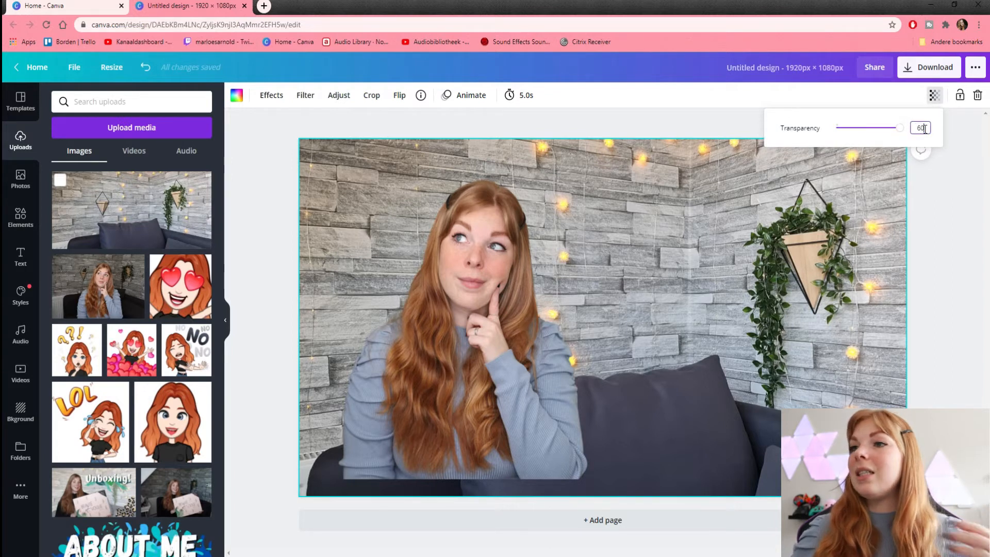
{"action": "type", "text": "60"}
{"action": "key", "text": "Return"}
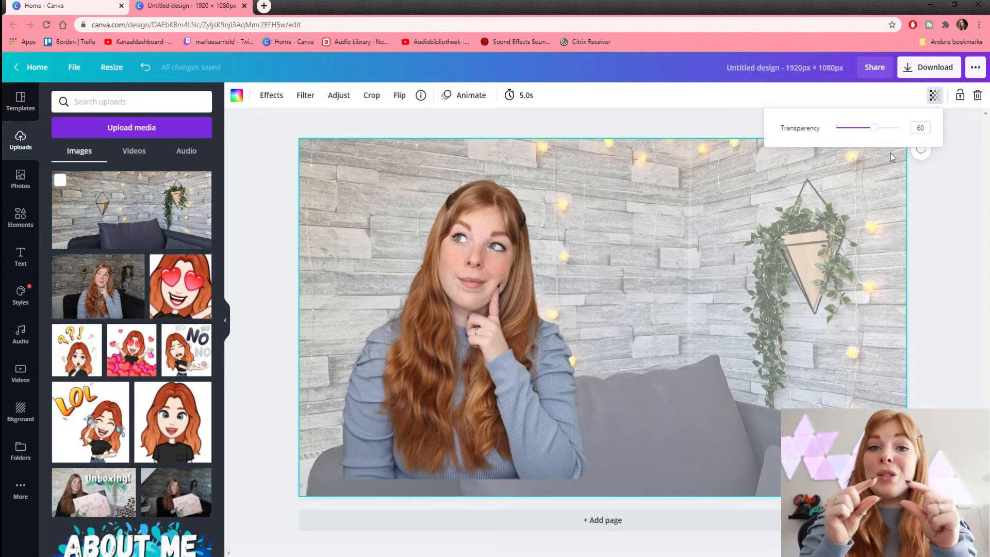
Shift the background photo slightly to the left within the page
{"action": "double_click", "coordinate": [787, 273]}
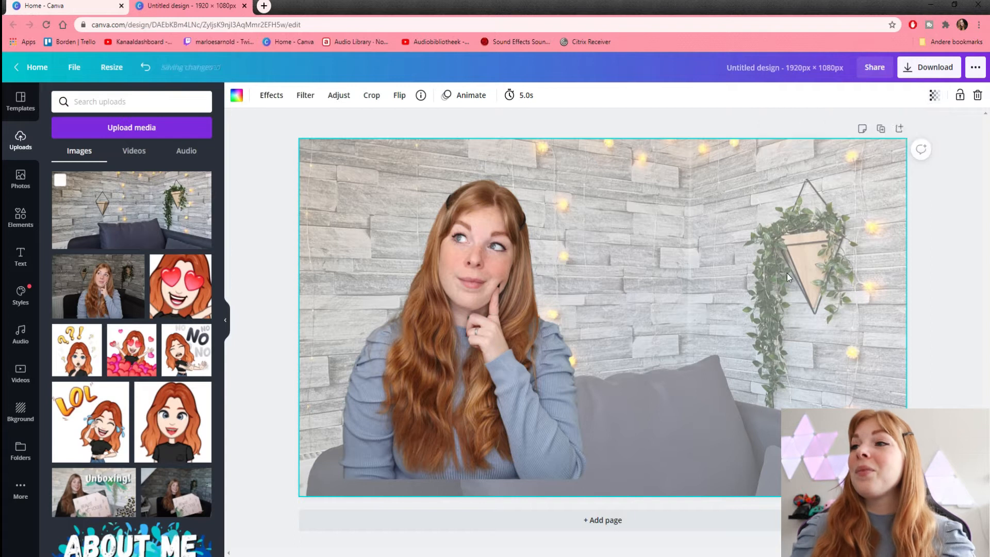
{"action": "left_click_drag", "start_coordinate": [787, 273], "coordinate": [777, 287]}
{"action": "left_click", "coordinate": [529, 122]}
Move the woman's cutout to the right side of the page and enlarge it until it reaches the bottom edge
{"action": "left_click_drag", "start_coordinate": [462, 301], "coordinate": [616, 300]}
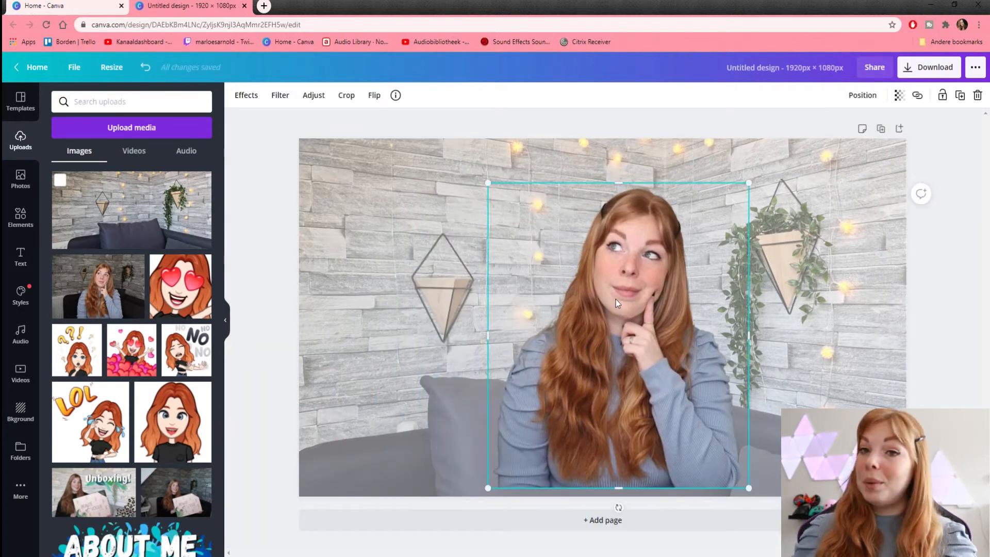
{"action": "double_click", "coordinate": [612, 305]}
{"action": "left_click_drag", "start_coordinate": [749, 183], "coordinate": [770, 169]}
{"action": "key", "text": "Escape"}
{"action": "left_click_drag", "start_coordinate": [662, 277], "coordinate": [724, 289]}
{"action": "left_click_drag", "start_coordinate": [551, 194], "coordinate": [521, 170]}
{"action": "left_click_drag", "start_coordinate": [662, 279], "coordinate": [715, 300]}
Reposition the background photo horizontally so the empty planter sits on the left and the hanging plant is partly behind the woman
{"action": "left_click", "coordinate": [886, 281]}
{"action": "double_click", "coordinate": [910, 261]}
{"action": "left_click_drag", "start_coordinate": [910, 262], "coordinate": [949, 261]}
{"action": "left_click", "coordinate": [475, 120]}
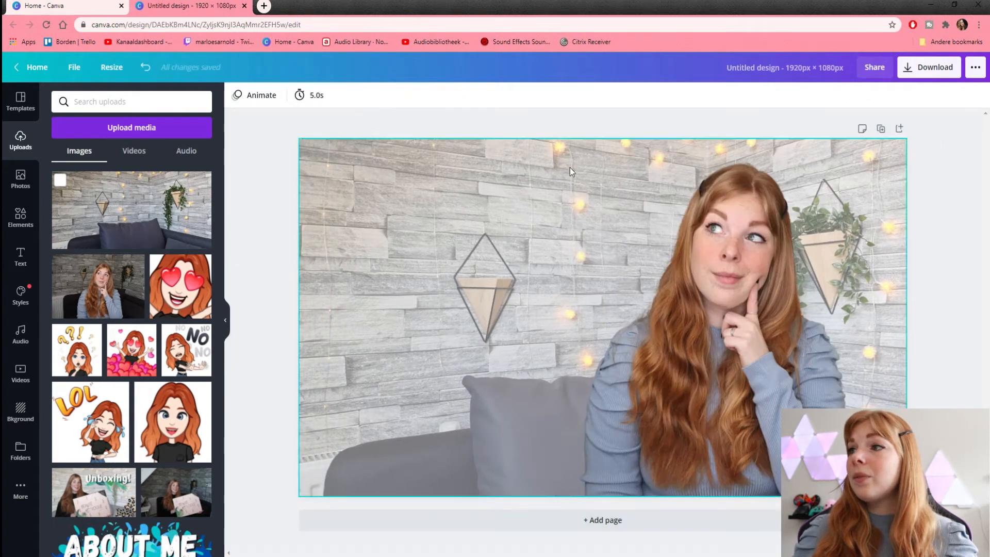
{"action": "double_click", "coordinate": [891, 251]}
{"action": "left_click_drag", "start_coordinate": [891, 251], "coordinate": [815, 252]}
{"action": "left_click", "coordinate": [671, 122]}
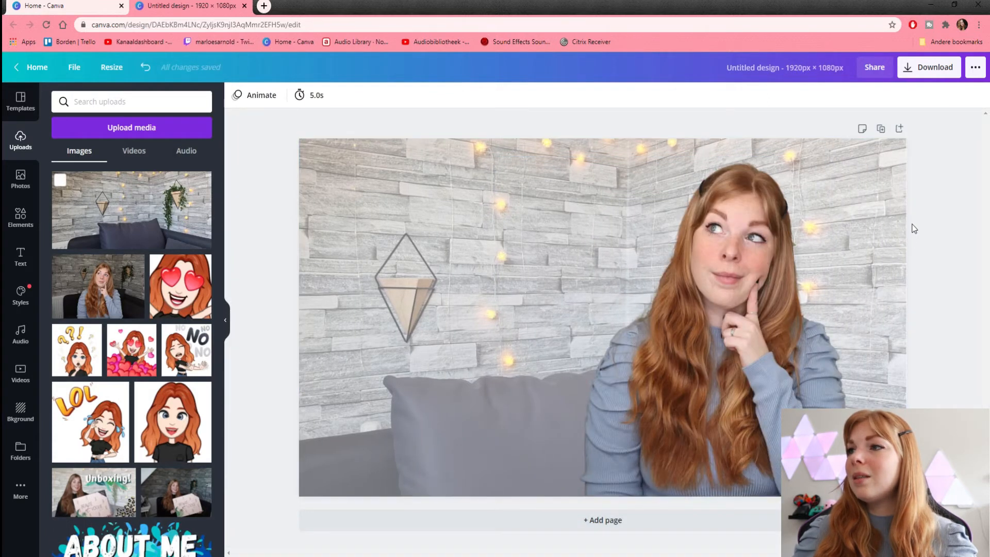
{"action": "key", "text": "ctrl+z"}
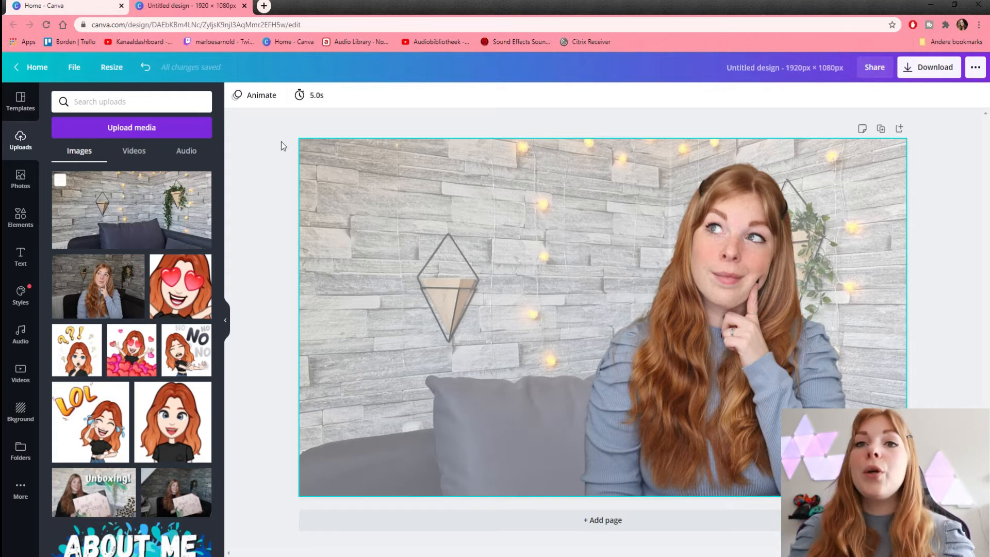
Add a heading, place it on the page left of the woman, and change its text to "Thumbnail"
{"action": "left_click", "coordinate": [20, 256]}
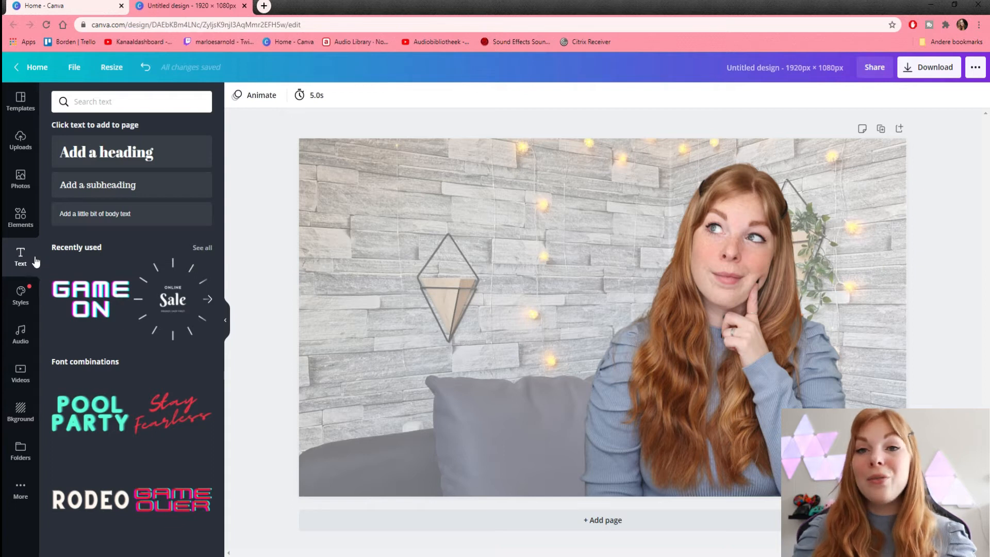
{"action": "left_click", "coordinate": [127, 152]}
{"action": "left_click_drag", "start_coordinate": [565, 318], "coordinate": [328, 260]}
{"action": "left_click_drag", "start_coordinate": [328, 297], "coordinate": [641, 322]}
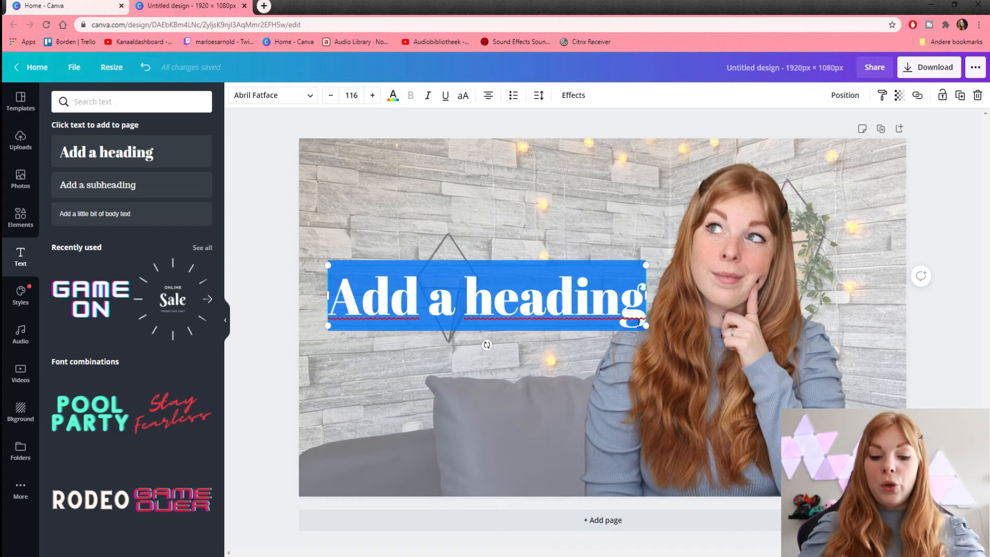
{"action": "type", "text": "Thum"}
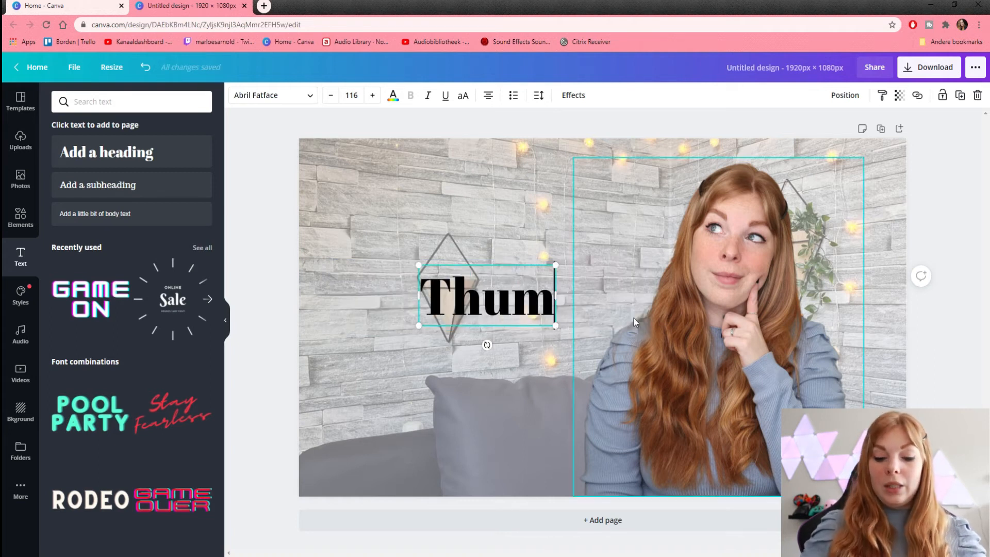
{"action": "type", "text": "bnail"}
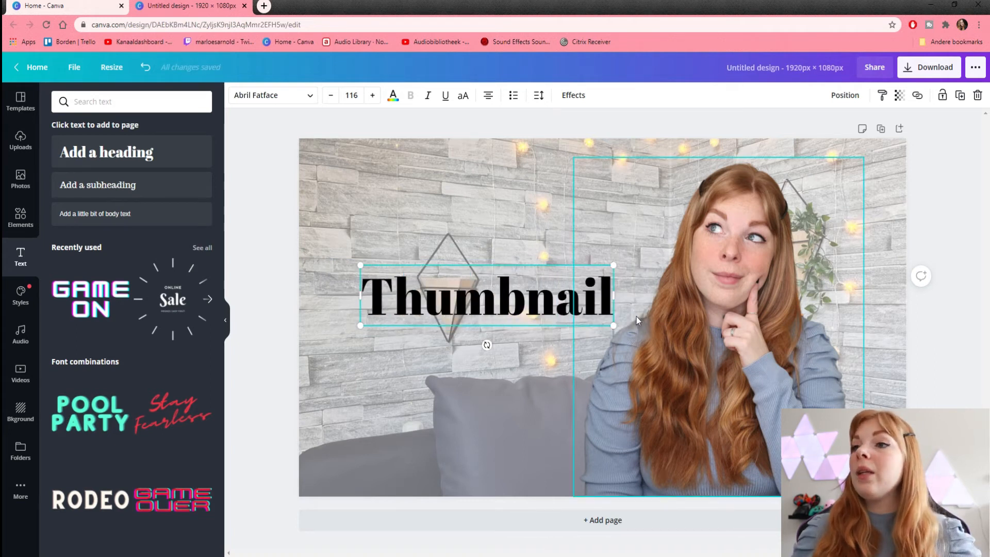
Move the "Thumbnail" heading up on the stone wall and enlarge it to about font size 140
{"action": "left_click", "coordinate": [512, 360]}
{"action": "left_click_drag", "start_coordinate": [497, 313], "coordinate": [479, 226]}
{"action": "left_click_drag", "start_coordinate": [586, 234], "coordinate": [638, 247]}
Add a second heading reading "With", enlarge it to about size 98.1 and center it under "Thumbnail"
{"action": "left_click", "coordinate": [135, 154]}
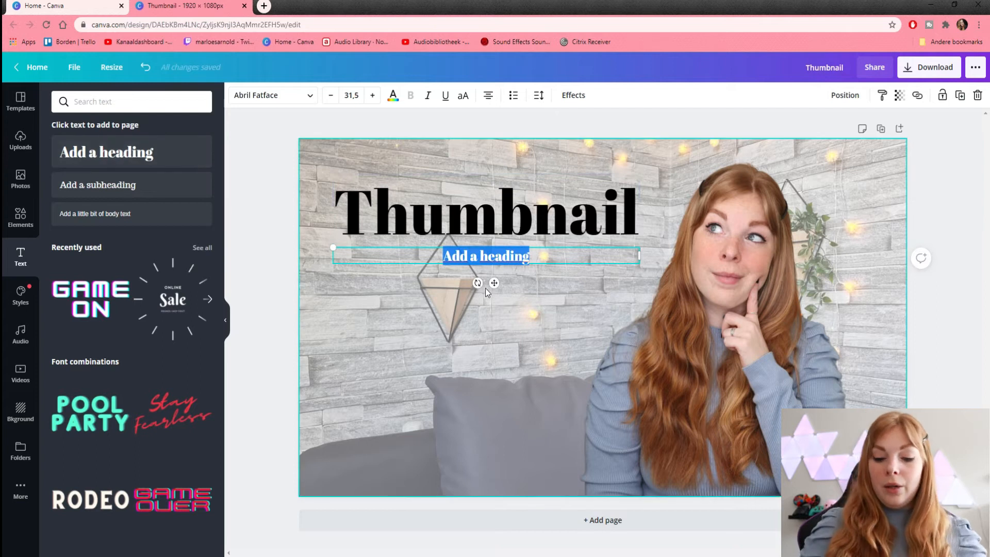
{"action": "type", "text": "with"}
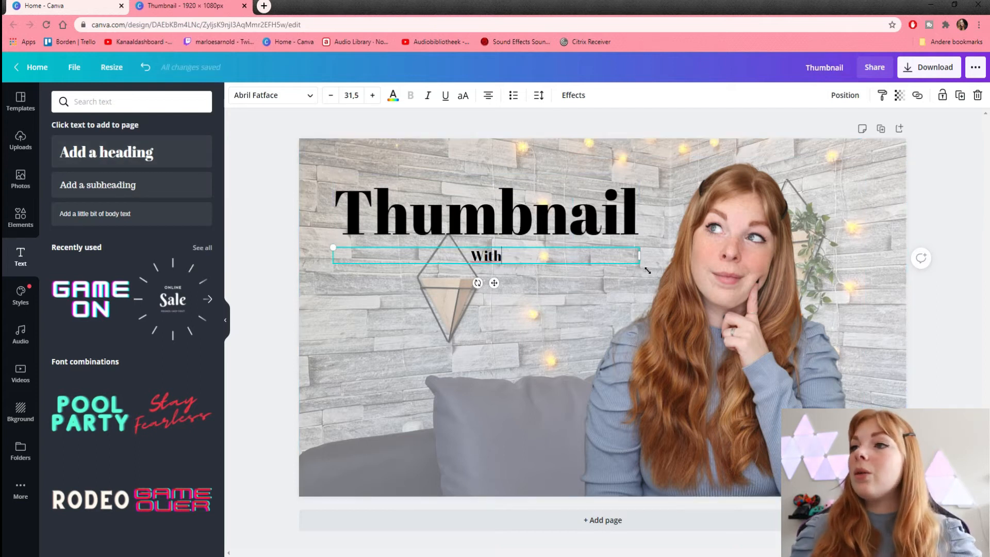
{"action": "left_click_drag", "start_coordinate": [636, 263], "coordinate": [592, 335]}
{"action": "left_click", "coordinate": [383, 298]}
{"action": "left_click_drag", "start_coordinate": [596, 283], "coordinate": [568, 286]}
{"action": "left_click_drag", "start_coordinate": [511, 299], "coordinate": [490, 290]}
Set the "Thumbnail" heading's font to Atma Bold and the "With" heading's font to Gagalin
{"action": "left_click", "coordinate": [452, 226]}
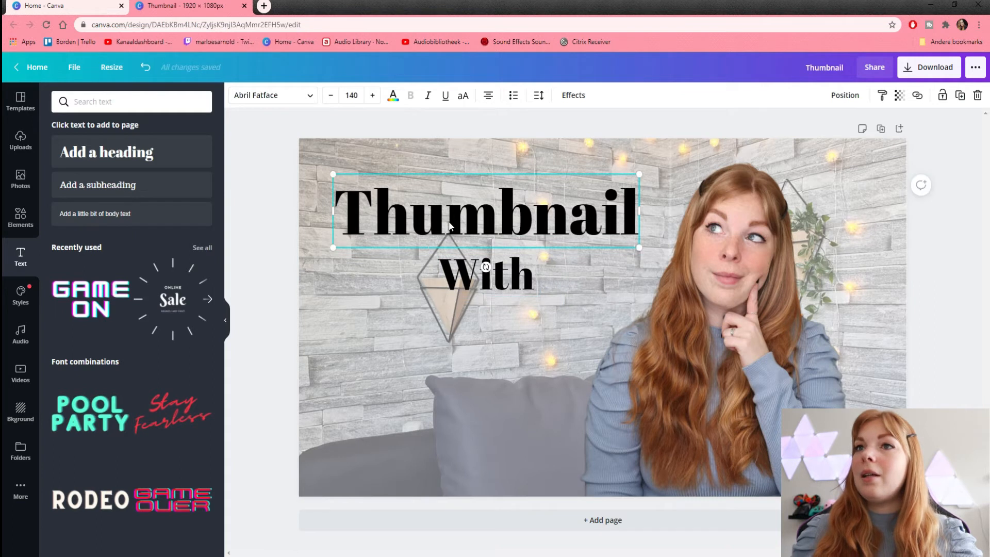
{"action": "left_click", "coordinate": [277, 96]}
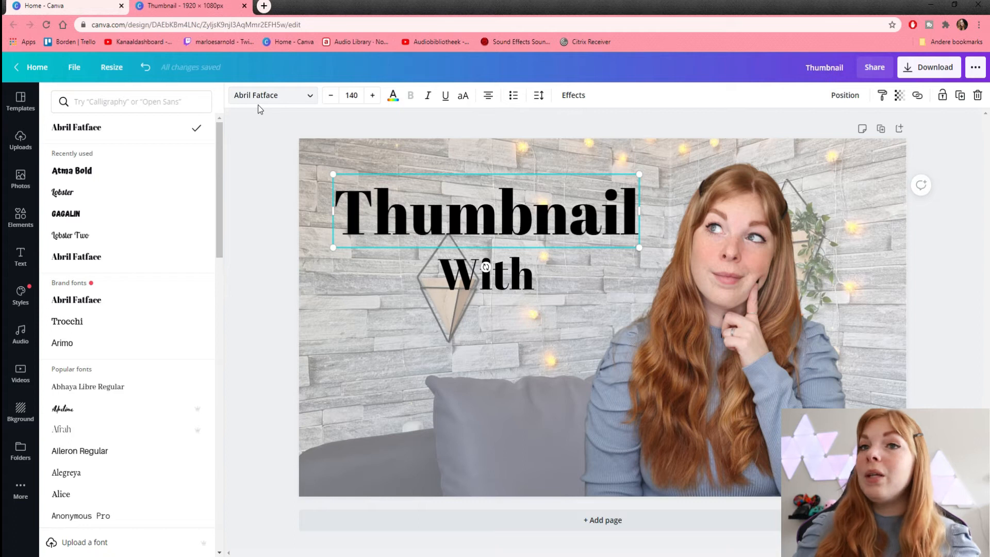
{"action": "left_click", "coordinate": [105, 170]}
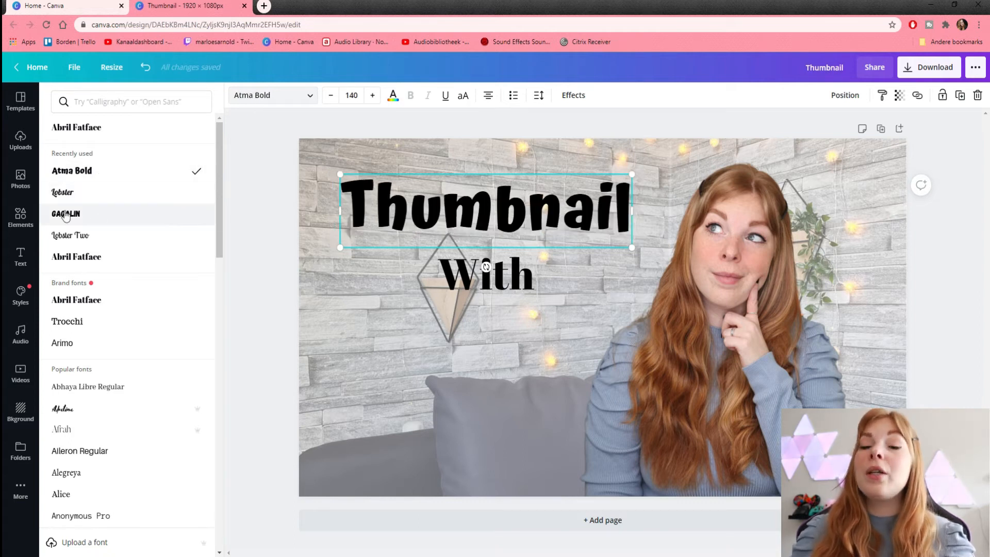
{"action": "key", "text": "Tab"}
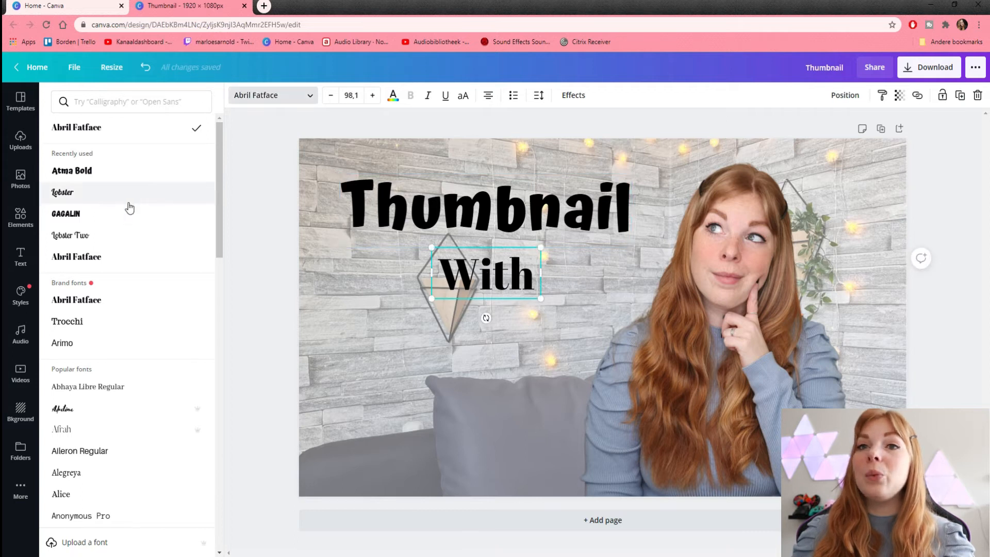
{"action": "left_click", "coordinate": [72, 213]}
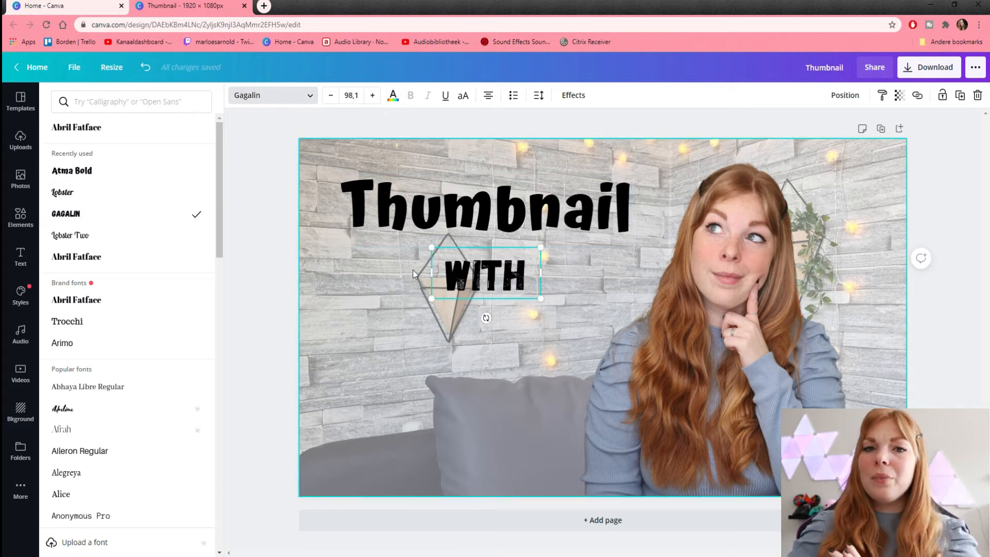
Enlarge the "Thumbnail" heading slightly and "With" to about size 128, keeping "With" centered underneath
{"action": "left_click", "coordinate": [453, 229]}
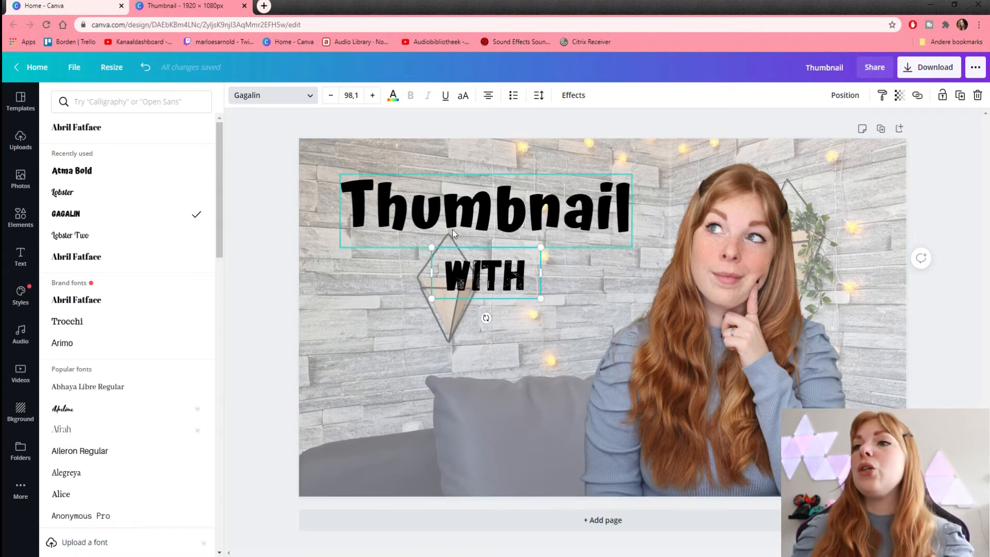
{"action": "left_click_drag", "start_coordinate": [637, 252], "coordinate": [662, 256]}
{"action": "left_click", "coordinate": [483, 258]}
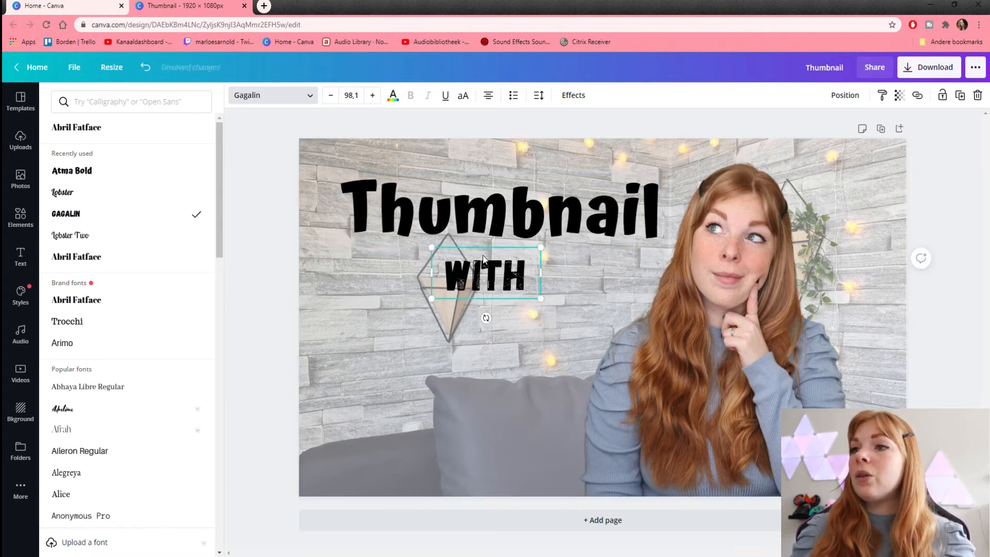
{"action": "left_click_drag", "start_coordinate": [553, 308], "coordinate": [583, 322]}
{"action": "left_click_drag", "start_coordinate": [521, 288], "coordinate": [513, 289]}
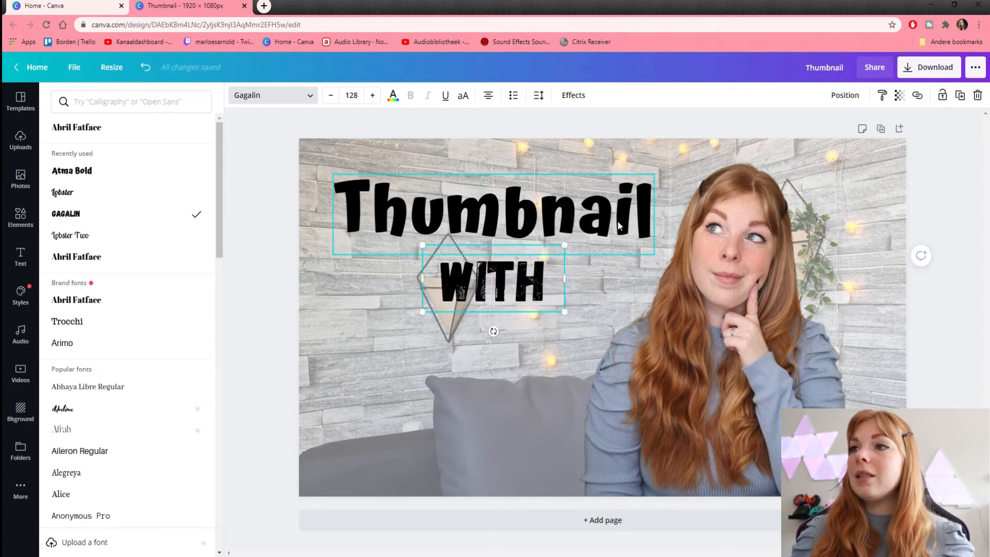
{"action": "left_click", "coordinate": [260, 98]}
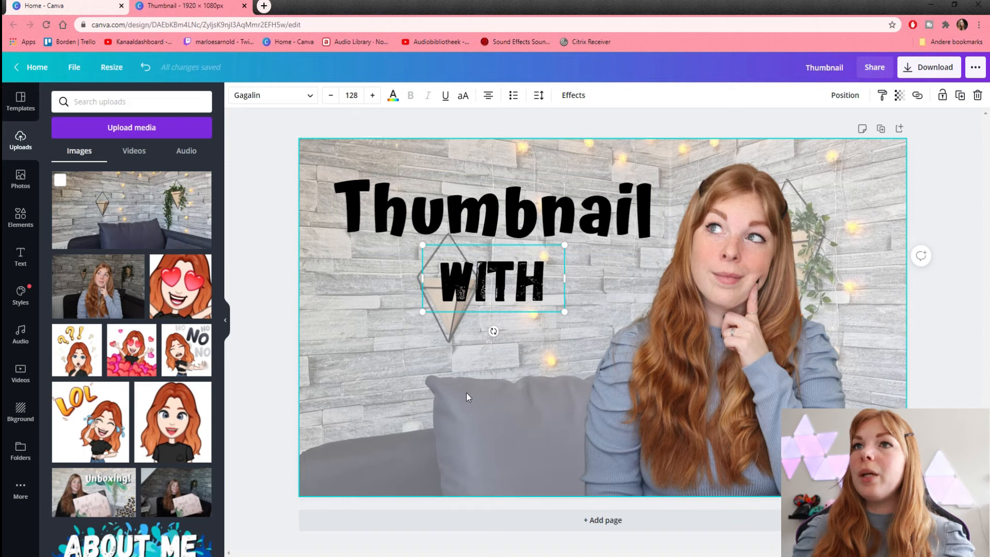
Search Google Images for "canva logo png" in a new browser tab and return to the Canva design
{"action": "left_click", "coordinate": [263, 6]}
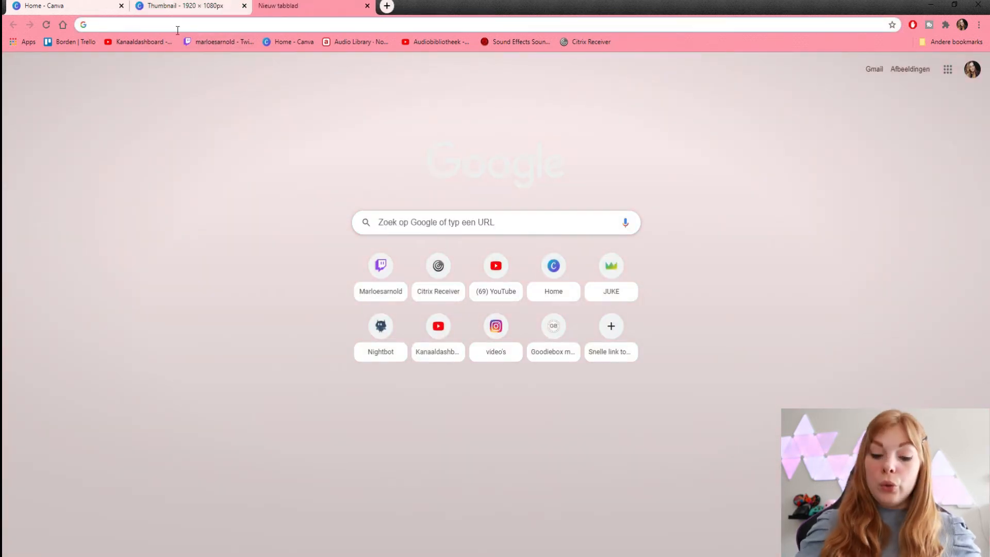
{"action": "type", "text": "canva logo png"}
{"action": "key", "text": "Return"}
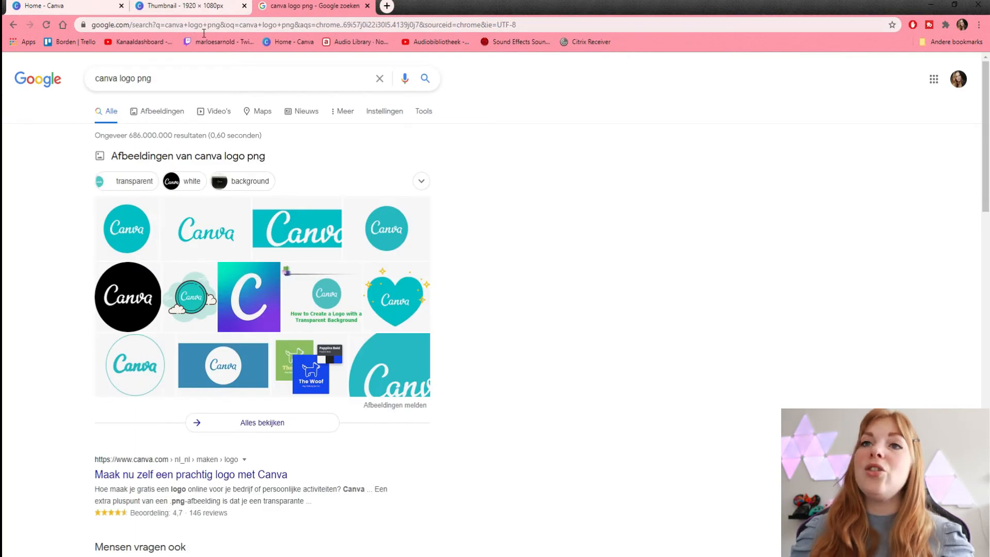
{"action": "left_click", "coordinate": [164, 110]}
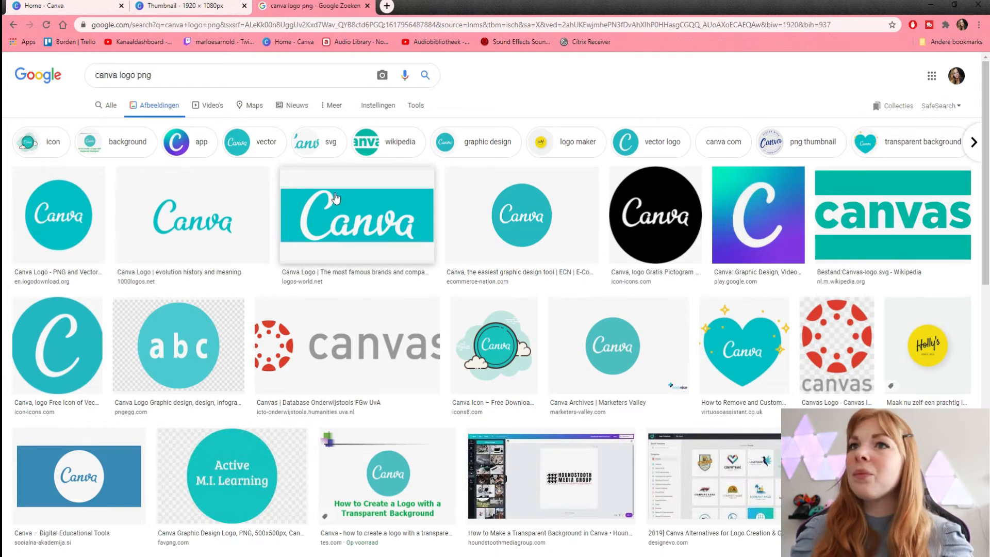
{"action": "left_click", "coordinate": [185, 5]}
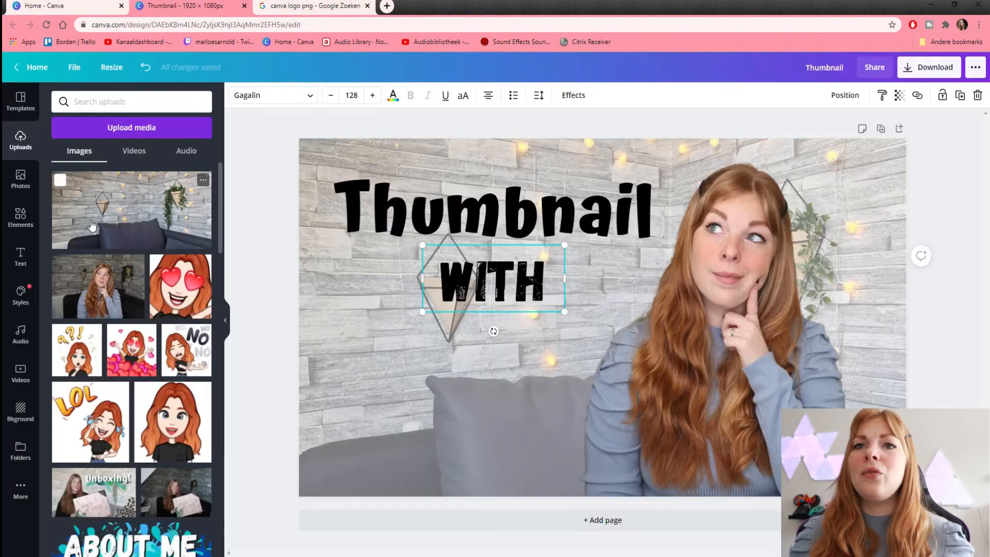
Browse the sticker, chart, gradient and illustration collections in the elements library
{"action": "left_click", "coordinate": [26, 221]}
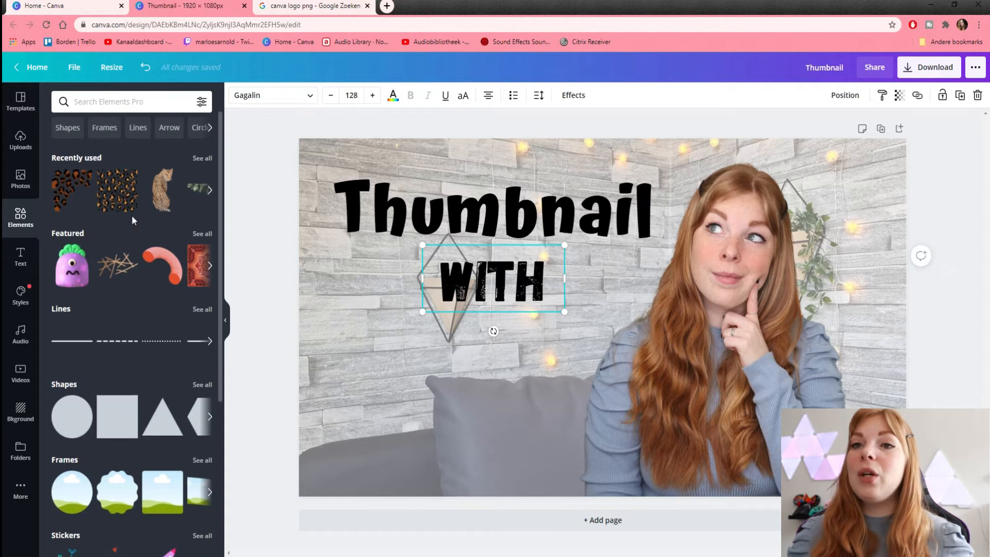
{"action": "scroll", "coordinate": [132, 215], "scroll_direction": "down", "scroll_amount": 7}
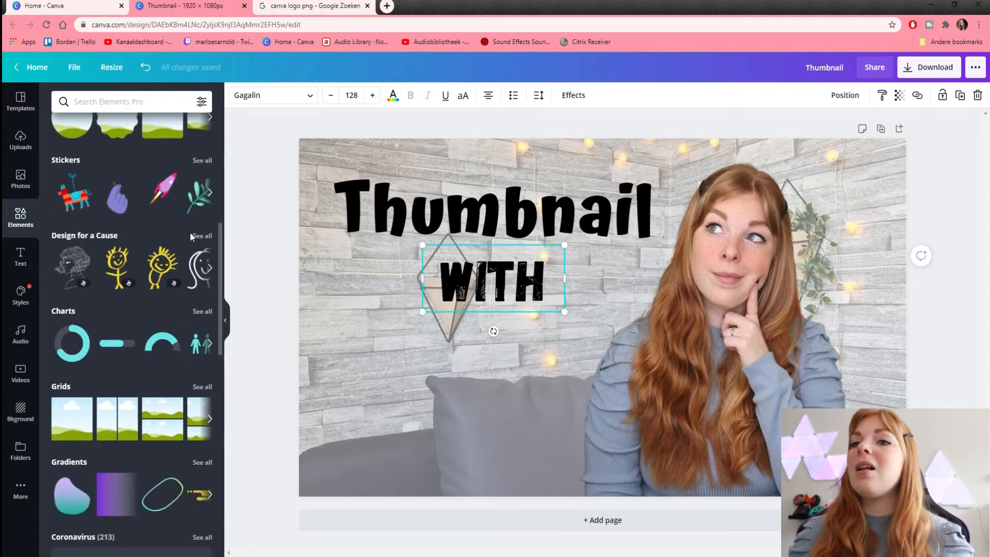
{"action": "scroll", "coordinate": [177, 231], "scroll_direction": "down", "scroll_amount": 10}
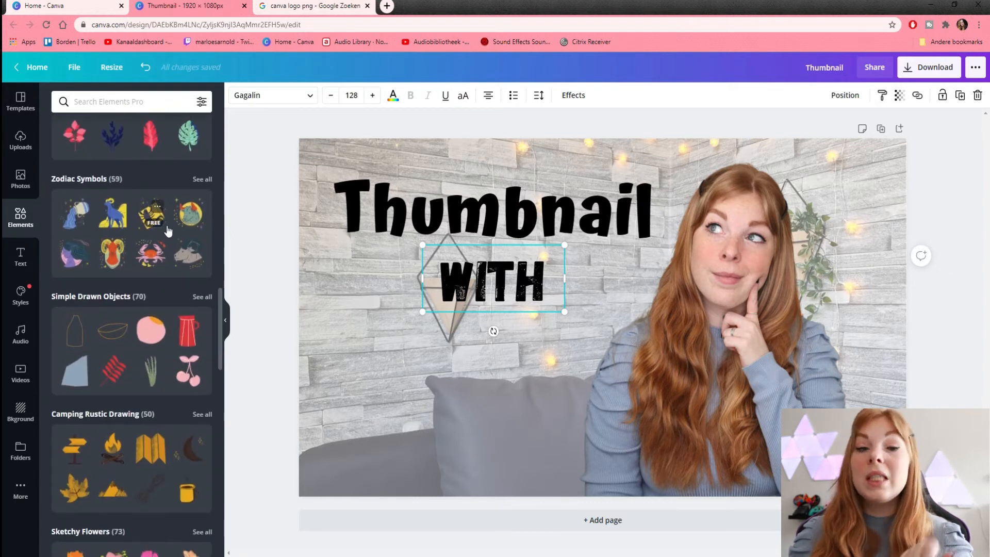
{"action": "scroll", "coordinate": [130, 268], "scroll_direction": "down", "scroll_amount": 7}
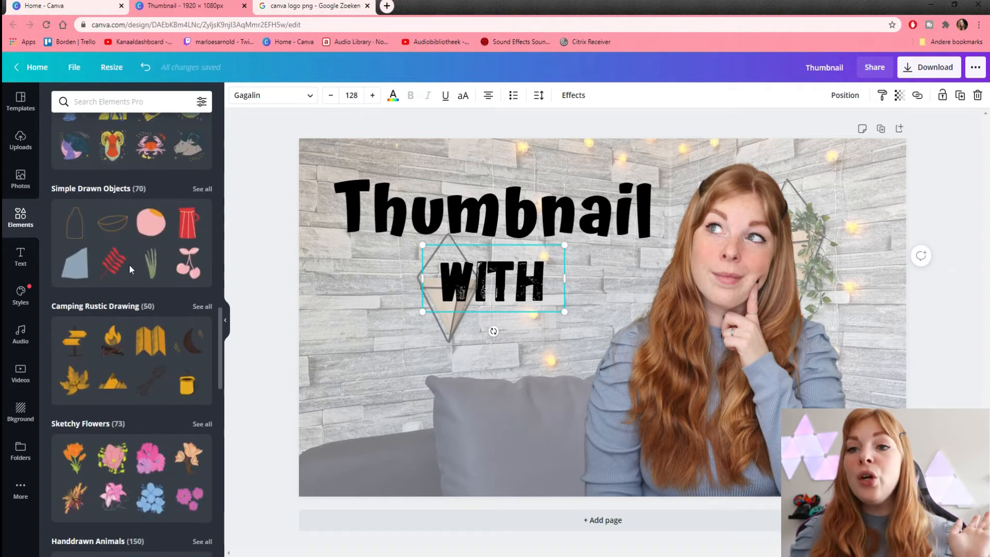
{"action": "scroll", "coordinate": [135, 259], "scroll_direction": "down", "scroll_amount": 1}
{"action": "scroll", "coordinate": [145, 228], "scroll_direction": "down", "scroll_amount": 3}
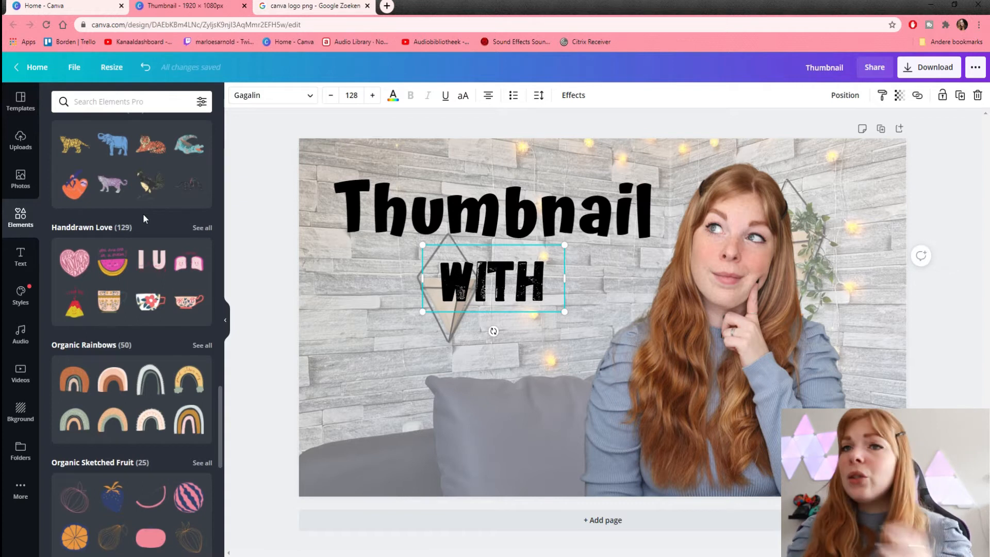
{"action": "scroll", "coordinate": [150, 221], "scroll_direction": "up", "scroll_amount": 12}
Search the elements library for "canva logo" and add the round turquoise Canva logo to the page
{"action": "left_click", "coordinate": [129, 110]}
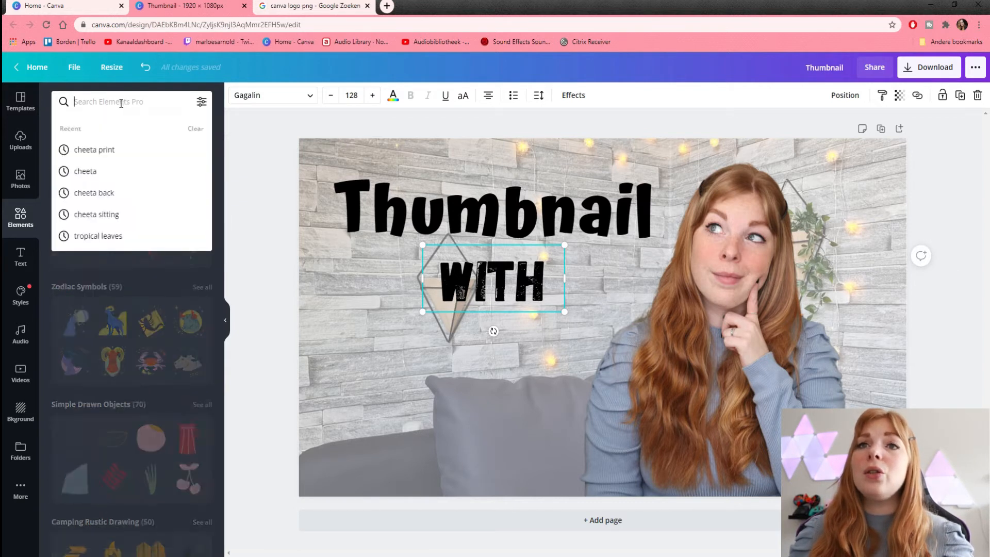
{"action": "type", "text": "canva logo"}
{"action": "key", "text": "Return"}
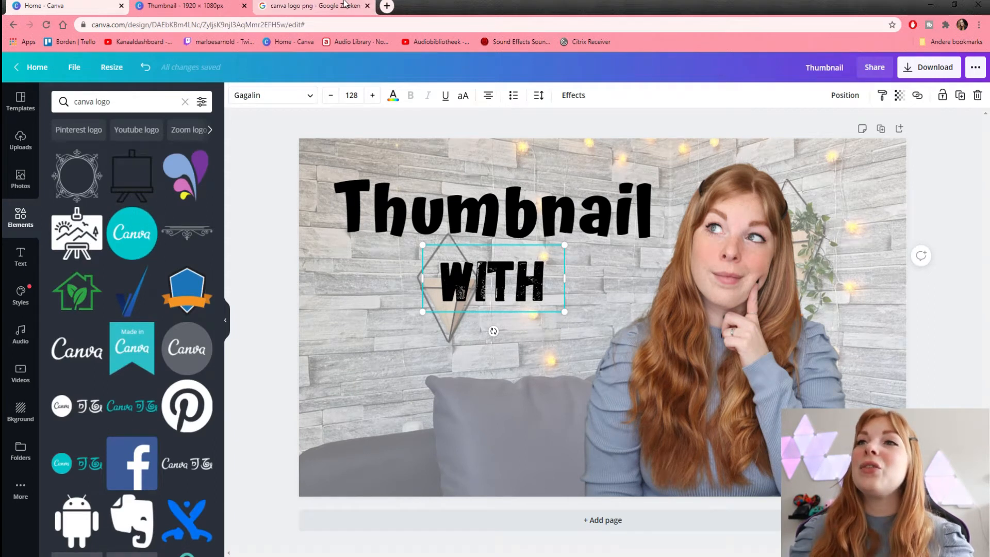
{"action": "left_click", "coordinate": [363, 7]}
{"action": "left_click", "coordinate": [368, 6]}
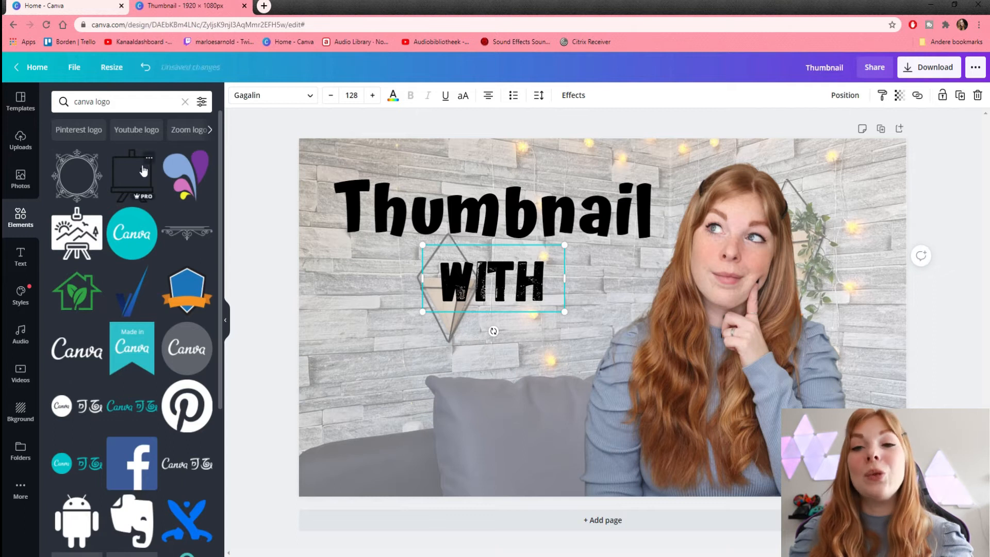
{"action": "scroll", "coordinate": [154, 253], "scroll_direction": "down", "scroll_amount": 5}
{"action": "scroll", "coordinate": [157, 254], "scroll_direction": "up", "scroll_amount": 5}
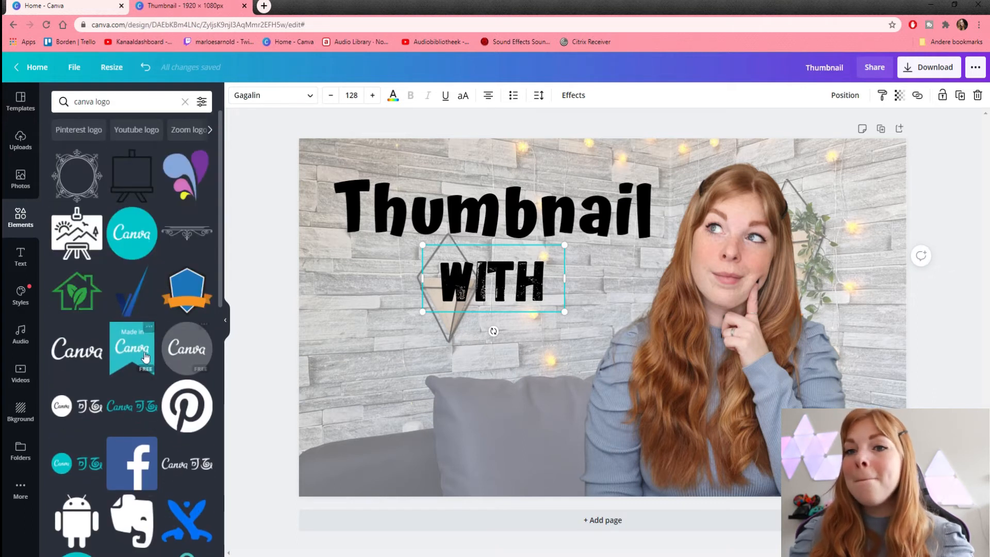
{"action": "scroll", "coordinate": [140, 323], "scroll_direction": "down", "scroll_amount": 5}
{"action": "scroll", "coordinate": [137, 317], "scroll_direction": "down", "scroll_amount": 6}
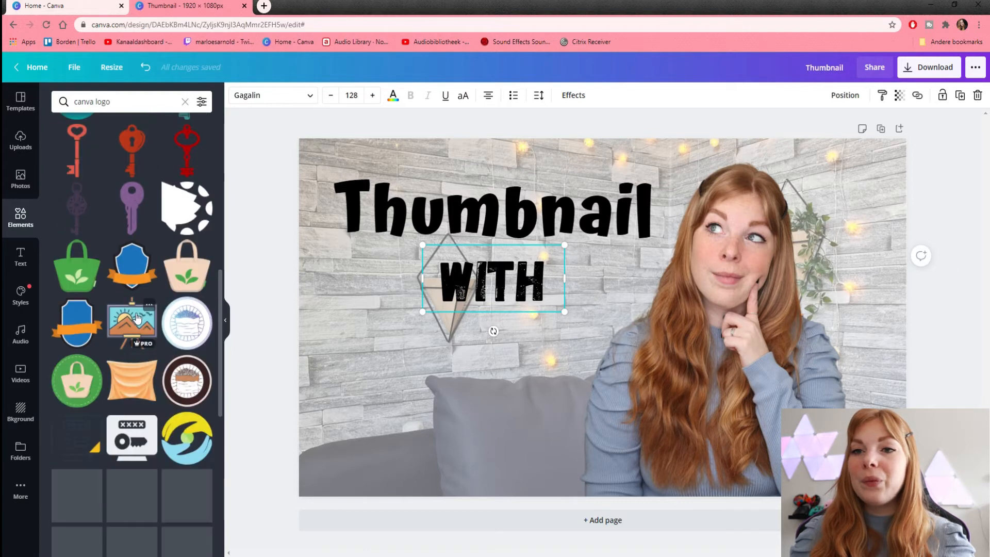
{"action": "scroll", "coordinate": [133, 314], "scroll_direction": "down", "scroll_amount": 6}
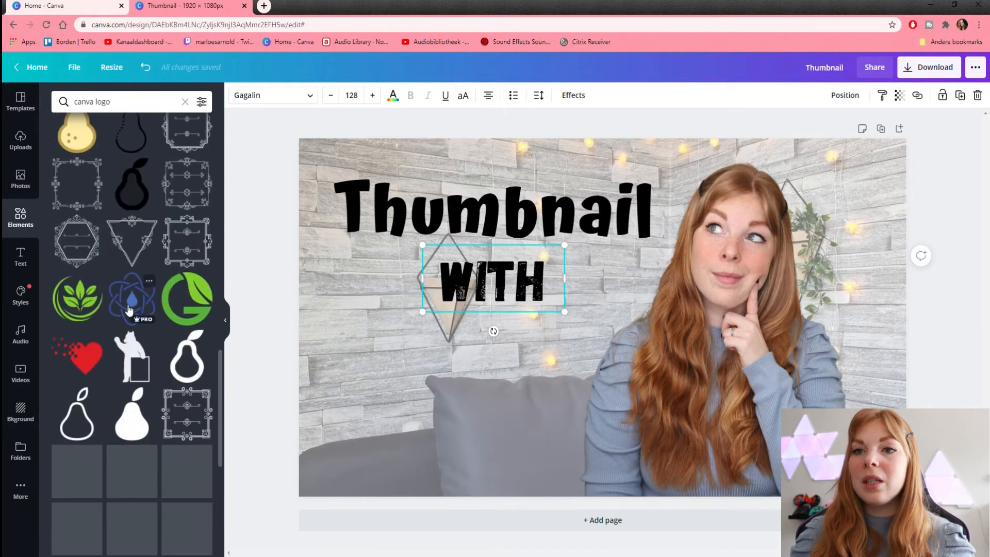
{"action": "scroll", "coordinate": [123, 304], "scroll_direction": "up", "scroll_amount": 15}
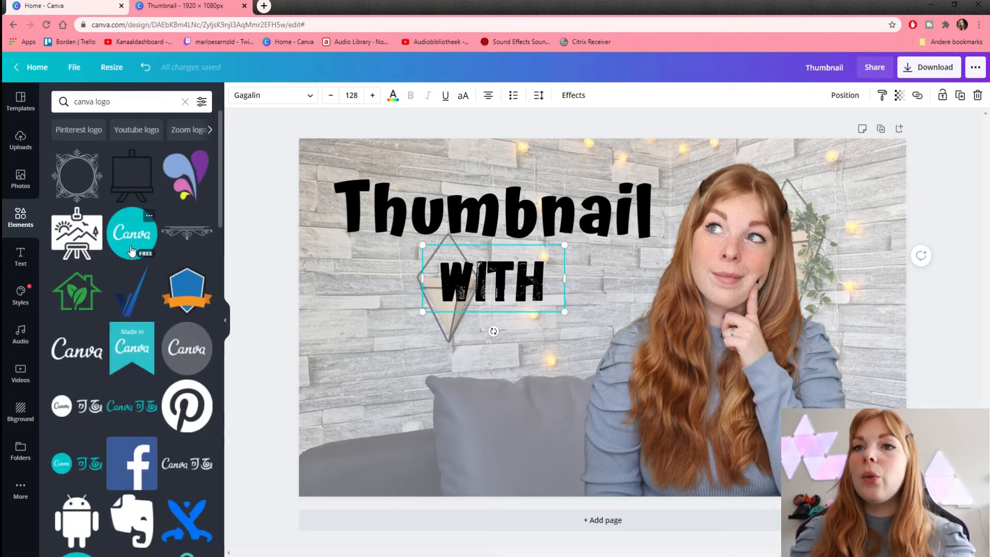
{"action": "left_click", "coordinate": [131, 235]}
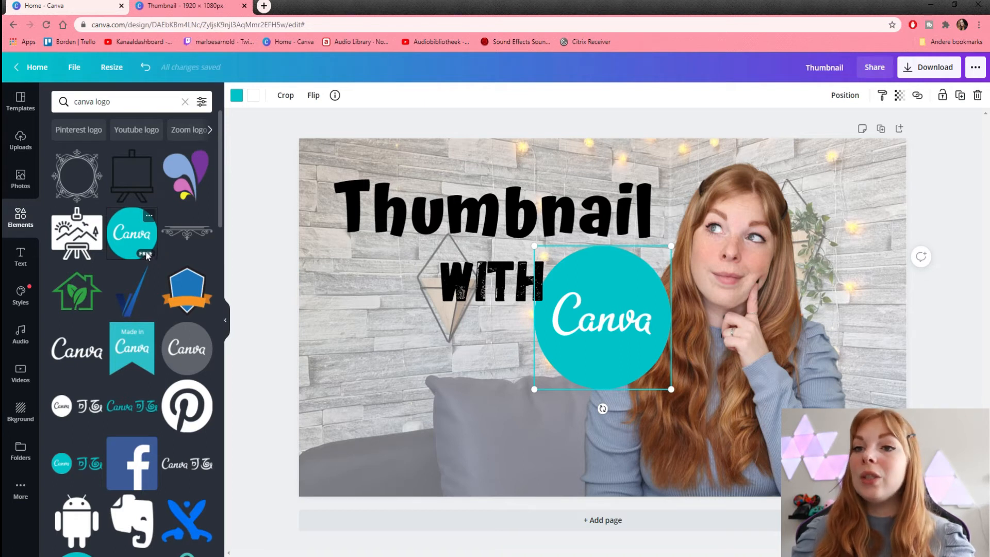
{"action": "scroll", "coordinate": [147, 253], "scroll_direction": "down", "scroll_amount": 4}
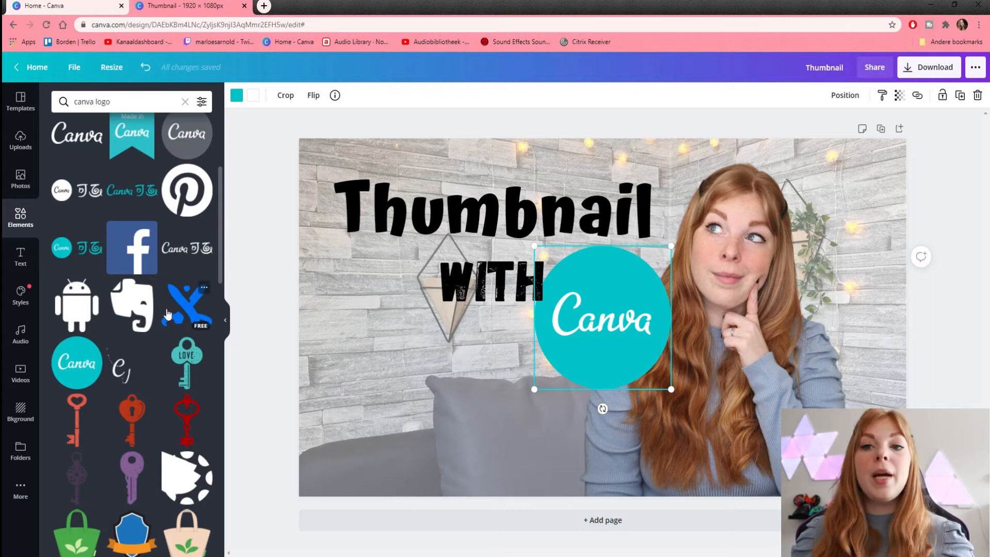
{"action": "scroll", "coordinate": [163, 309], "scroll_direction": "down", "scroll_amount": 7}
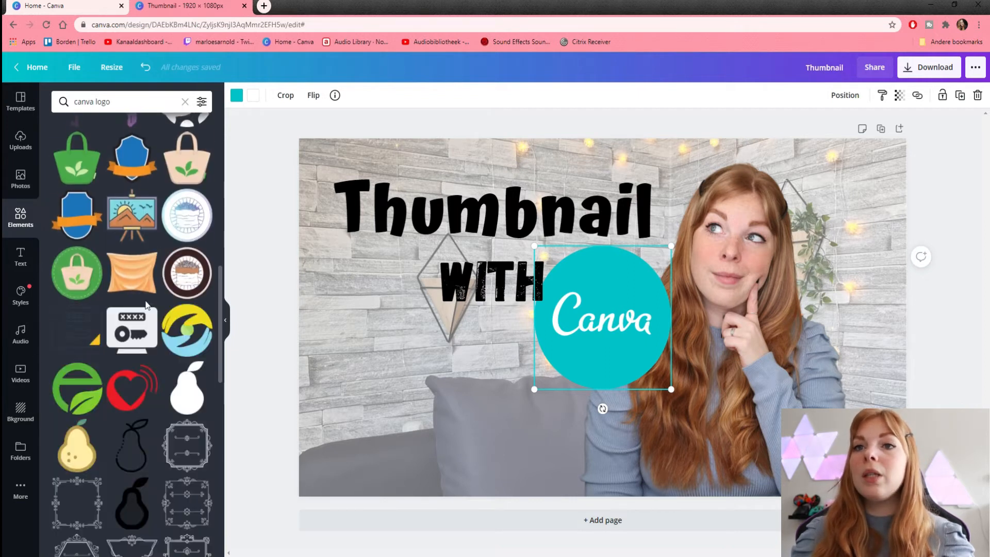
{"action": "mouse_move", "coordinate": [142, 299]}
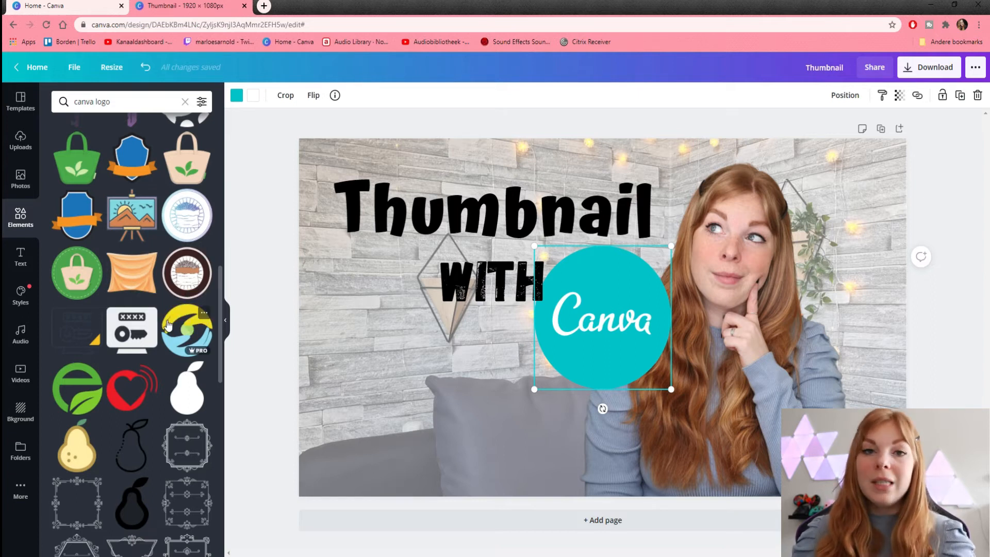
Try the round Canva logo enlarged below the title, with "With" shifted right to make room
{"action": "scroll", "coordinate": [165, 328], "scroll_direction": "up", "scroll_amount": 6}
{"action": "left_click_drag", "start_coordinate": [624, 335], "coordinate": [426, 395]}
{"action": "left_click_drag", "start_coordinate": [502, 297], "coordinate": [573, 303]}
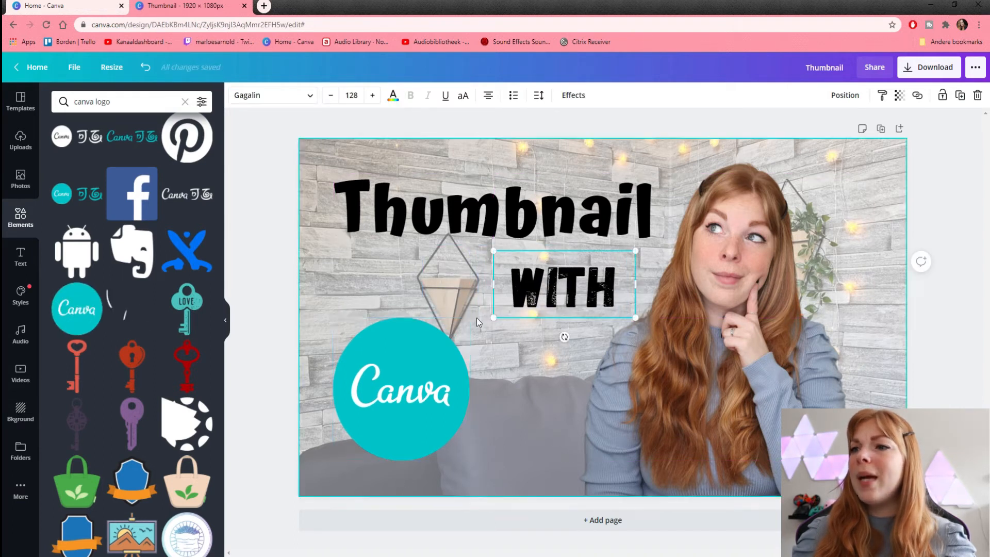
{"action": "left_click", "coordinate": [468, 330]}
{"action": "left_click_drag", "start_coordinate": [469, 329], "coordinate": [498, 299]}
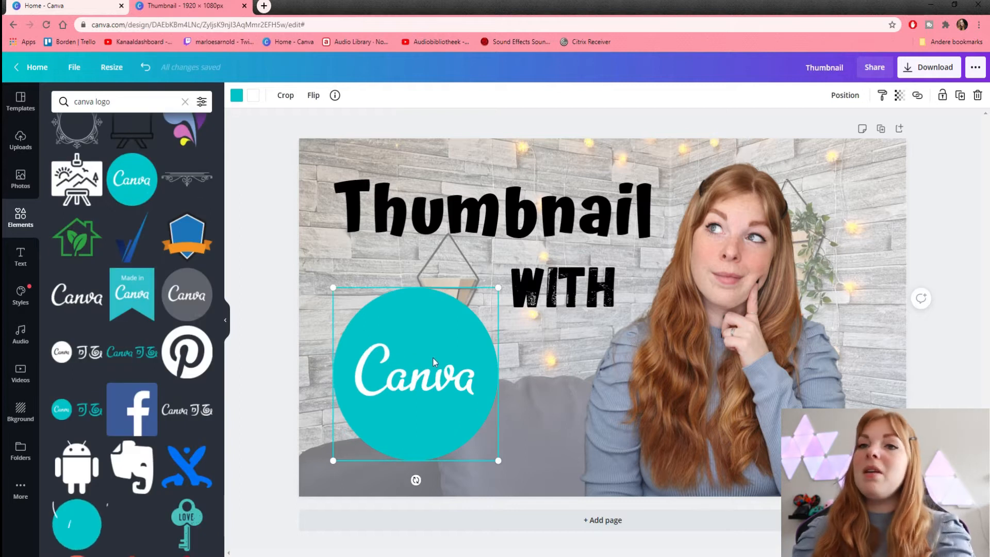
Replace the round Canva logo with the white Canva wordmark, placed in the lower-left part of the thumbnail
{"action": "key", "text": "Delete"}
{"action": "left_click", "coordinate": [87, 300]}
{"action": "left_click_drag", "start_coordinate": [667, 350], "coordinate": [518, 400]}
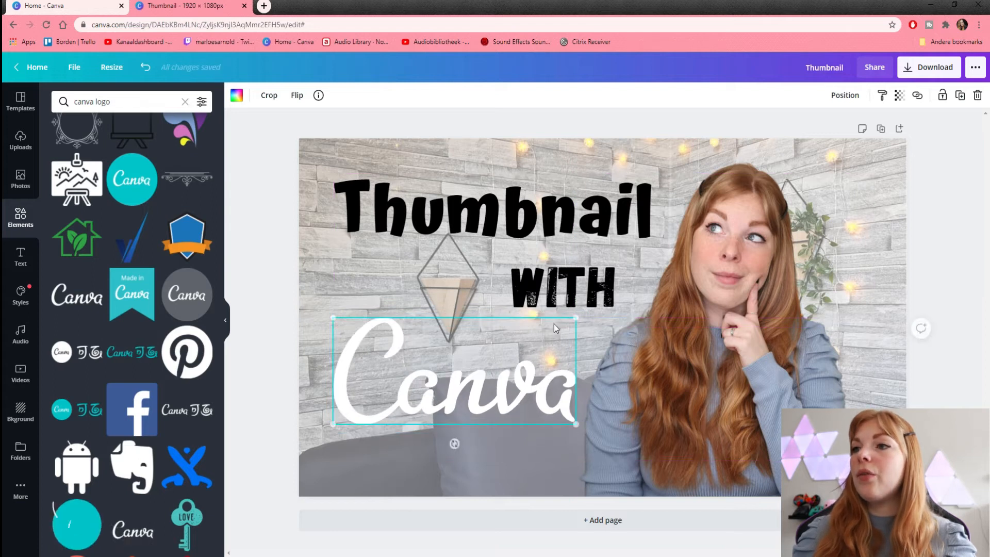
Centre "With" and the Canva wordmark beneath "Thumbnail" and shift the portrait cutout slightly to the right
{"action": "left_click", "coordinate": [575, 296]}
{"action": "left_click_drag", "start_coordinate": [574, 297], "coordinate": [504, 298]}
{"action": "left_click_drag", "start_coordinate": [509, 398], "coordinate": [549, 383]}
{"action": "left_click_drag", "start_coordinate": [743, 346], "coordinate": [772, 351]}
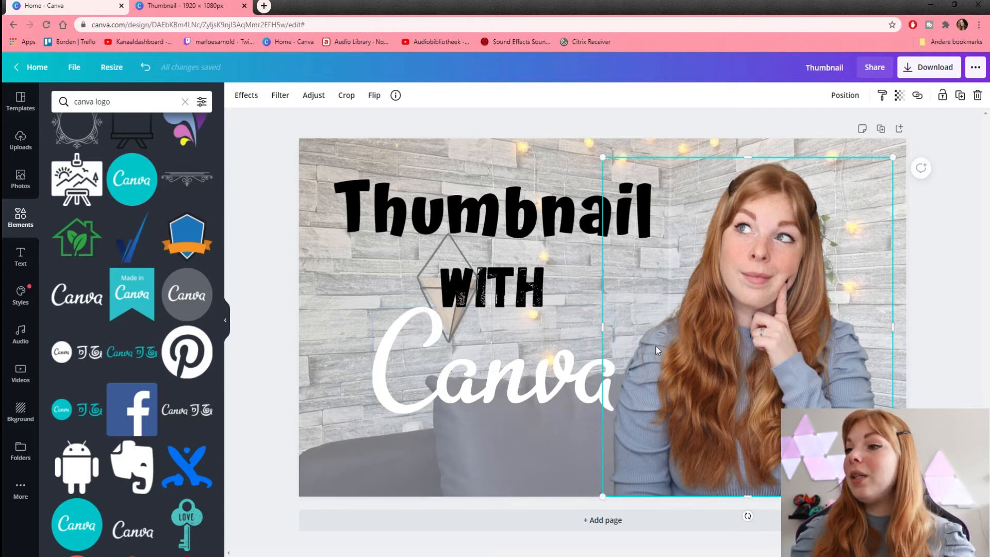
{"action": "left_click", "coordinate": [495, 446]}
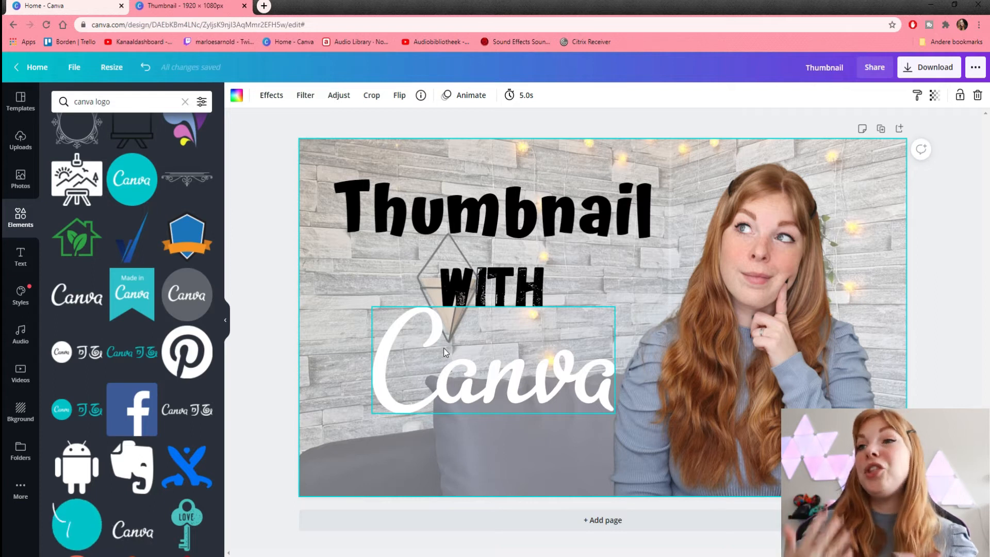
View the text effects available for the "Thumbnail" heading without applying one
{"action": "left_click", "coordinate": [440, 209]}
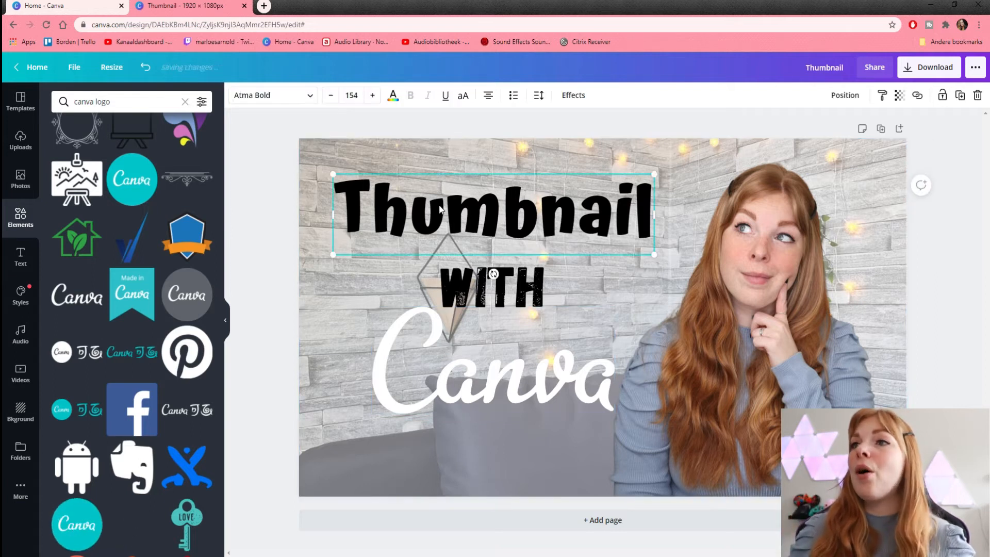
{"action": "left_click", "coordinate": [574, 96]}
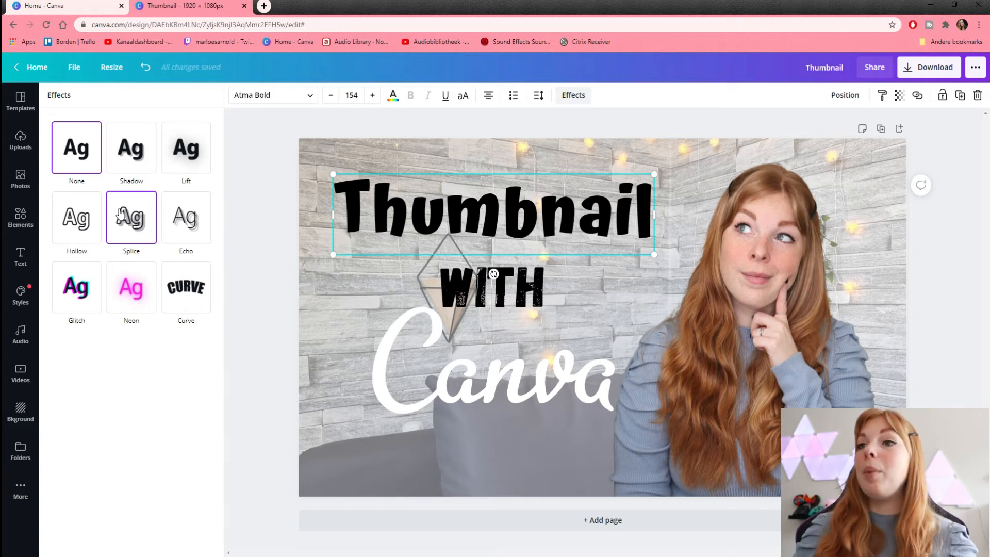
{"action": "left_click", "coordinate": [578, 103]}
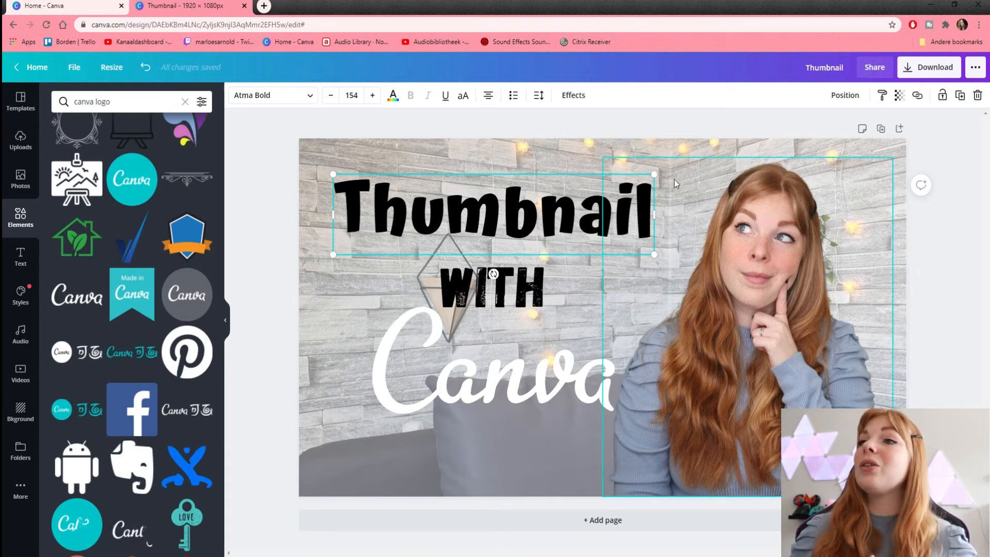
{"action": "left_click", "coordinate": [361, 273]}
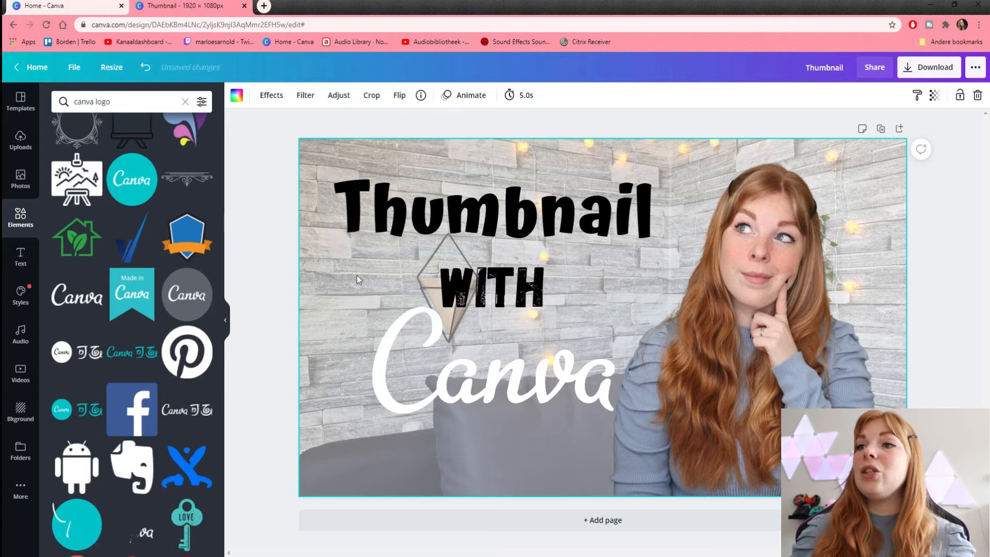
Duplicate the "Thumbnail" heading, offset the copy below the original and colour it white
{"action": "left_click", "coordinate": [444, 217]}
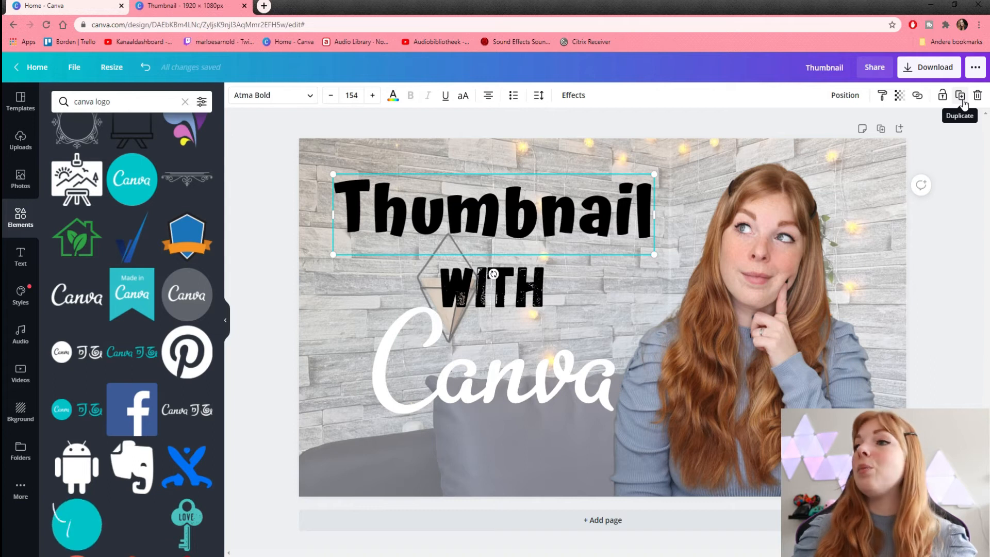
{"action": "left_click", "coordinate": [960, 95]}
{"action": "left_click_drag", "start_coordinate": [563, 235], "coordinate": [561, 272]}
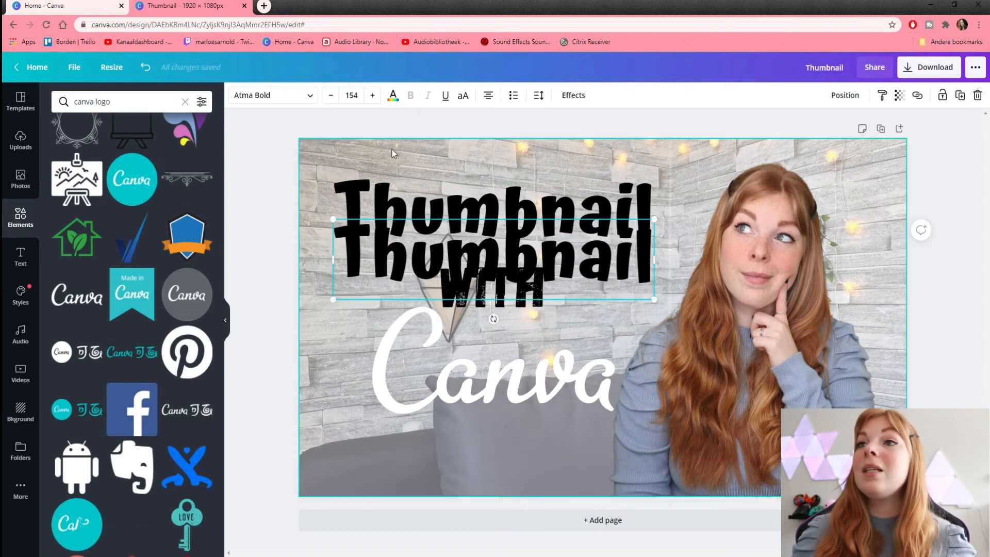
{"action": "left_click", "coordinate": [393, 95]}
{"action": "left_click", "coordinate": [91, 202]}
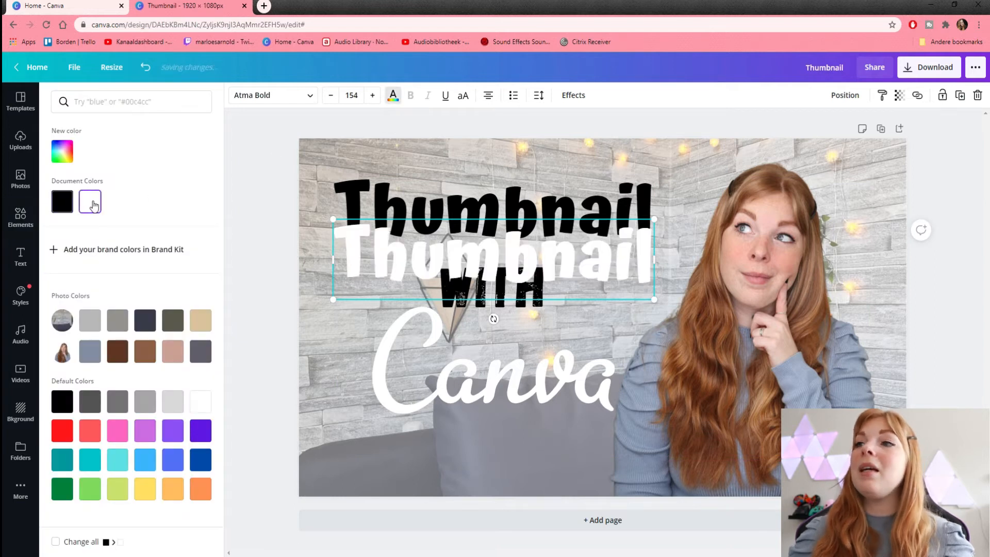
Position the white "Thumbnail" copy over the black original, offset slightly to the right so the black forms a shadow
{"action": "left_click_drag", "start_coordinate": [475, 277], "coordinate": [476, 246]}
{"action": "key", "text": "Up"}
{"action": "key", "text": "Up"}
{"action": "key", "text": "Up"}
{"action": "key", "text": "Up"}
{"action": "key", "text": "Up"}
{"action": "key", "text": "Up"}
{"action": "key", "text": "Up"}
{"action": "key", "text": "Up"}
{"action": "key", "text": "Up"}
{"action": "key", "text": "Up"}
{"action": "key", "text": "Up"}
{"action": "key", "text": "Up"}
{"action": "key", "text": "Up"}
{"action": "key", "text": "Up"}
{"action": "key", "text": "Up"}
{"action": "key", "text": "Up"}
{"action": "key", "text": "Up"}
{"action": "key", "text": "Up"}
{"action": "key", "text": "Up"}
{"action": "key", "text": "Up"}
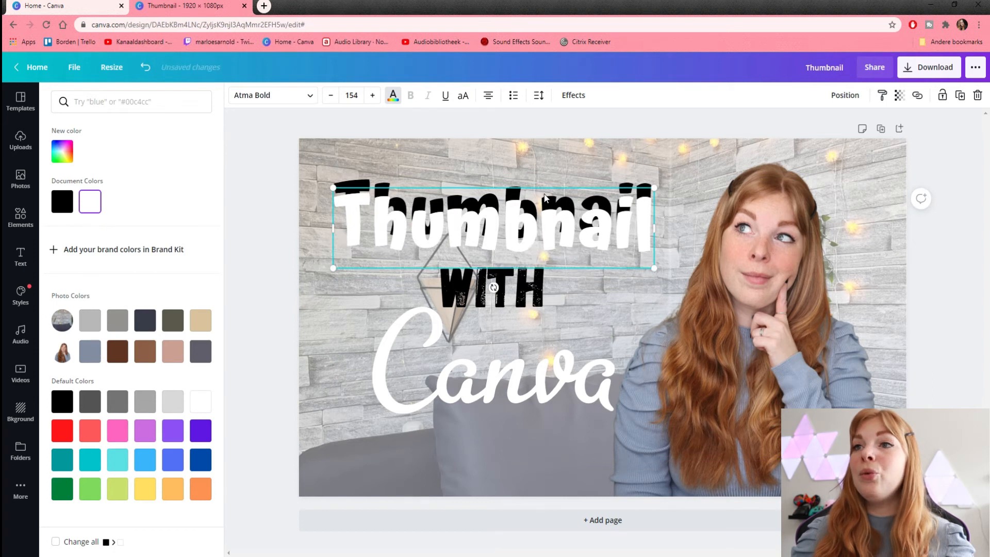
{"action": "key", "text": "Right"}
{"action": "key", "text": "Right"}
{"action": "key", "text": "Right"}
{"action": "key", "text": "Right"}
{"action": "key", "text": "Right"}
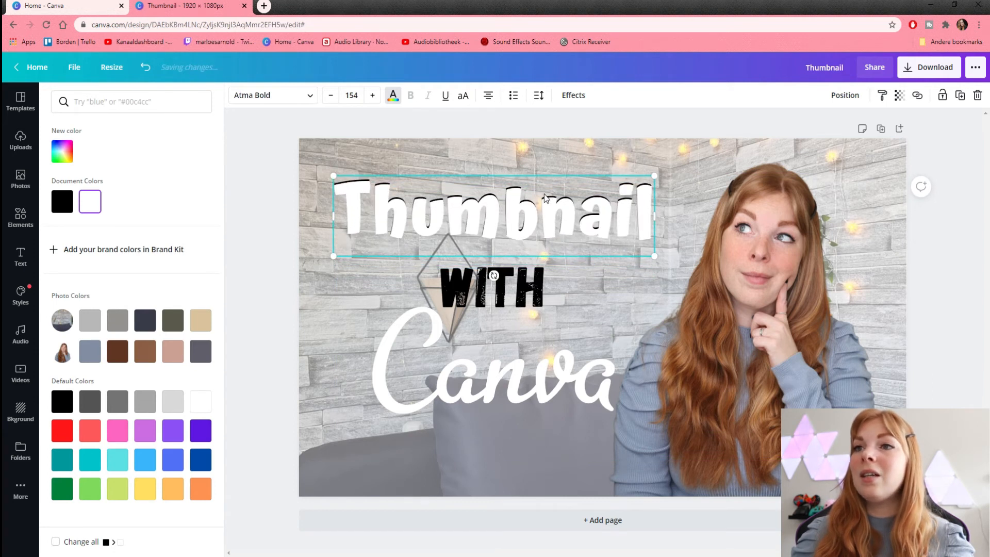
{"action": "key", "text": "Right"}
{"action": "key", "text": "Up"}
{"action": "key", "text": "Left"}
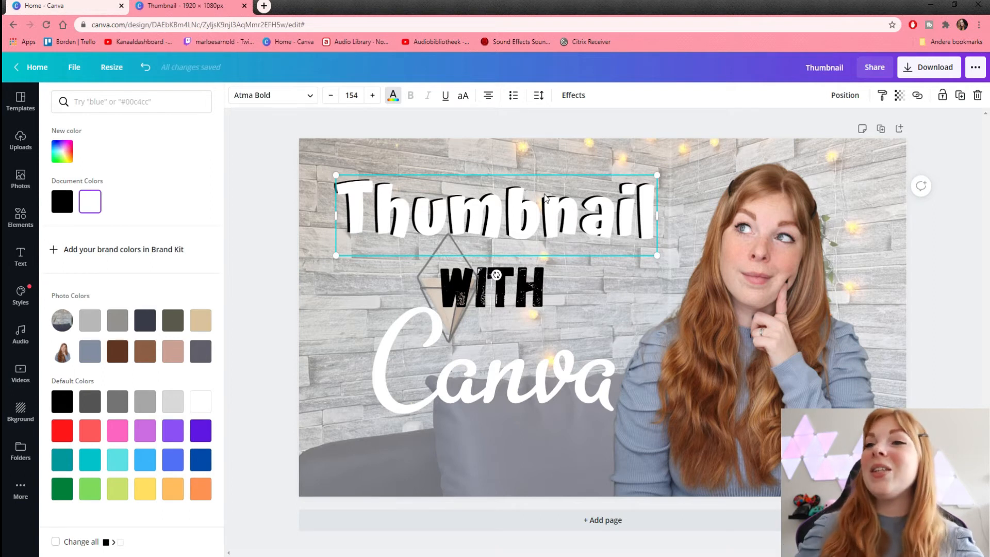
{"action": "left_click", "coordinate": [369, 298]}
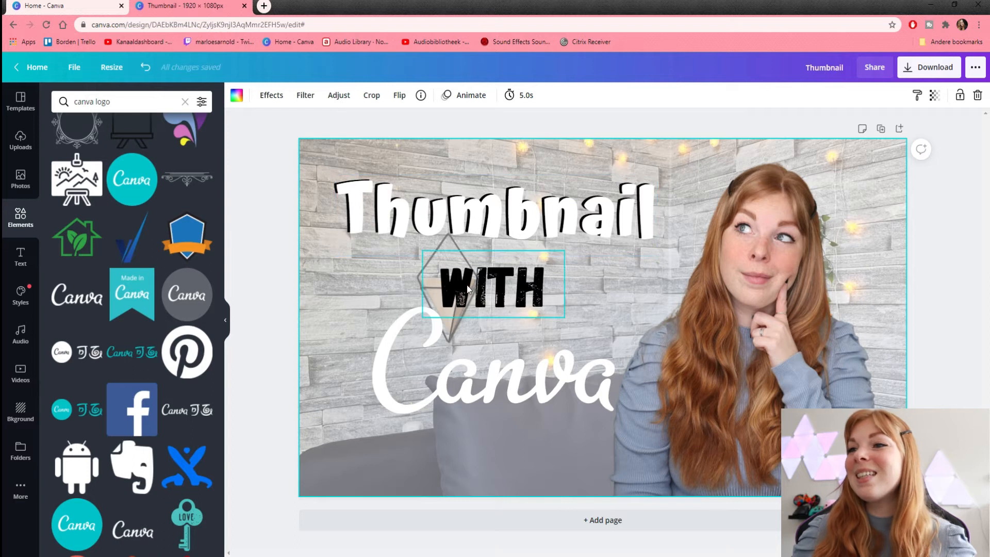
Duplicate the word "With" and colour the copy white
{"action": "left_click", "coordinate": [502, 291]}
{"action": "left_click", "coordinate": [960, 95]}
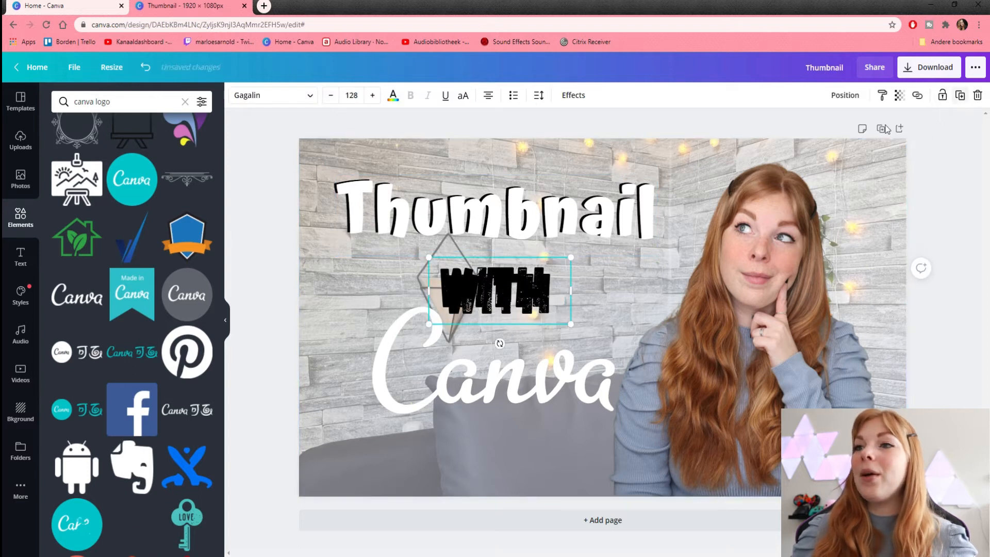
{"action": "left_click", "coordinate": [393, 95]}
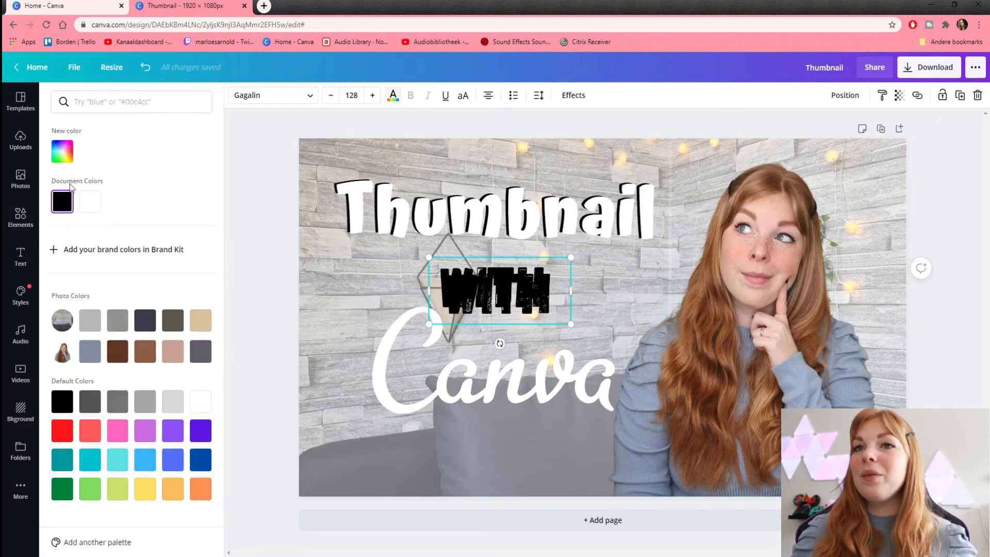
{"action": "left_click", "coordinate": [90, 201]}
Nudge the white "With" copy over the black original, leaving a slight rightward offset as a shadow
{"action": "key", "text": "Up"}
{"action": "key", "text": "Up"}
{"action": "key", "text": "Up"}
{"action": "key", "text": "Up"}
{"action": "key", "text": "Up"}
{"action": "key", "text": "Up"}
{"action": "key", "text": "Up"}
{"action": "key", "text": "Up"}
{"action": "key", "text": "Up"}
{"action": "key", "text": "Up"}
{"action": "key", "text": "Up"}
{"action": "key", "text": "Up"}
{"action": "key", "text": "Up"}
{"action": "key", "text": "Left"}
{"action": "key", "text": "Left"}
{"action": "key", "text": "Left"}
{"action": "key", "text": "Left"}
{"action": "key", "text": "Left"}
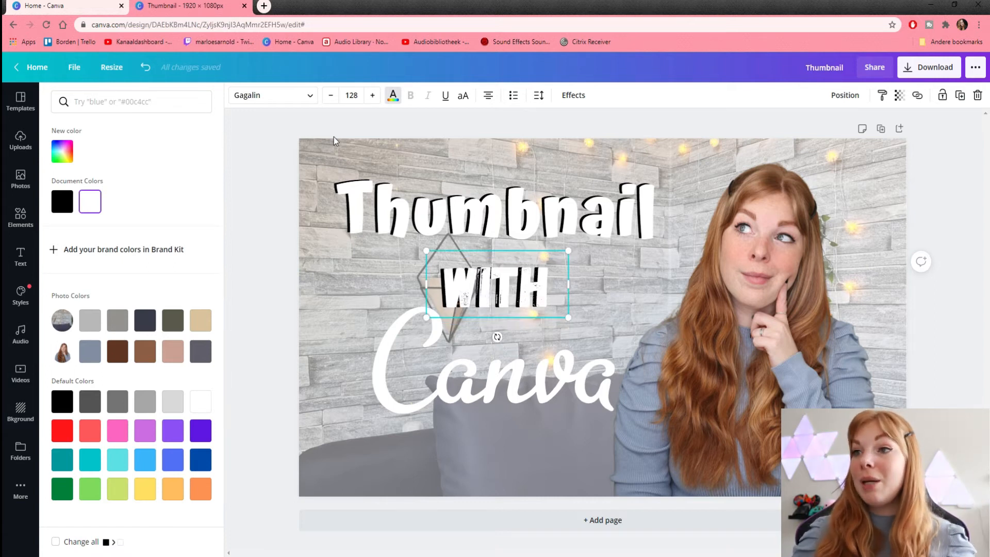
{"action": "key", "text": "Down"}
{"action": "key", "text": "Down"}
{"action": "key", "text": "Down"}
Duplicate the white Canva wordmark and colour the copy black
{"action": "left_click", "coordinate": [525, 373]}
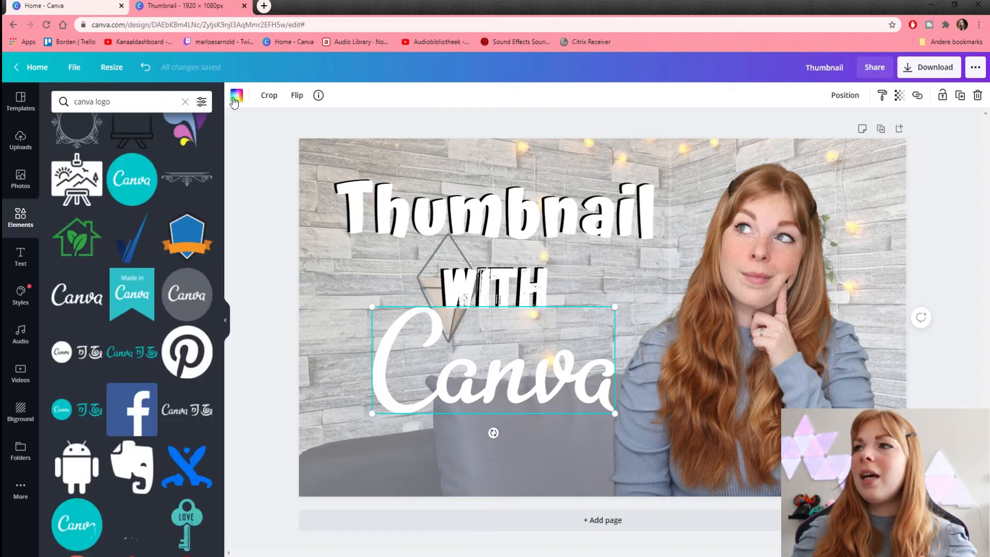
{"action": "left_click", "coordinate": [960, 95]}
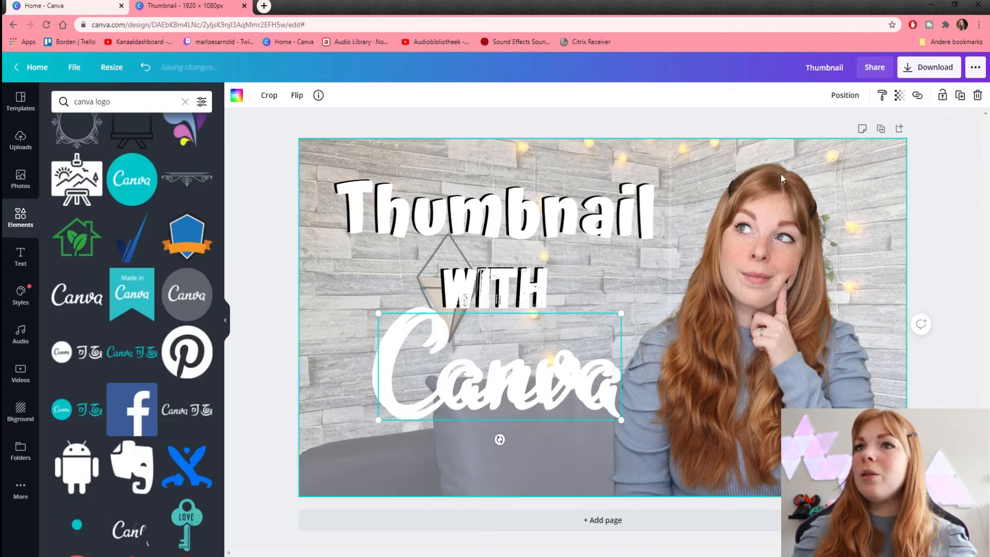
{"action": "left_click", "coordinate": [236, 95]}
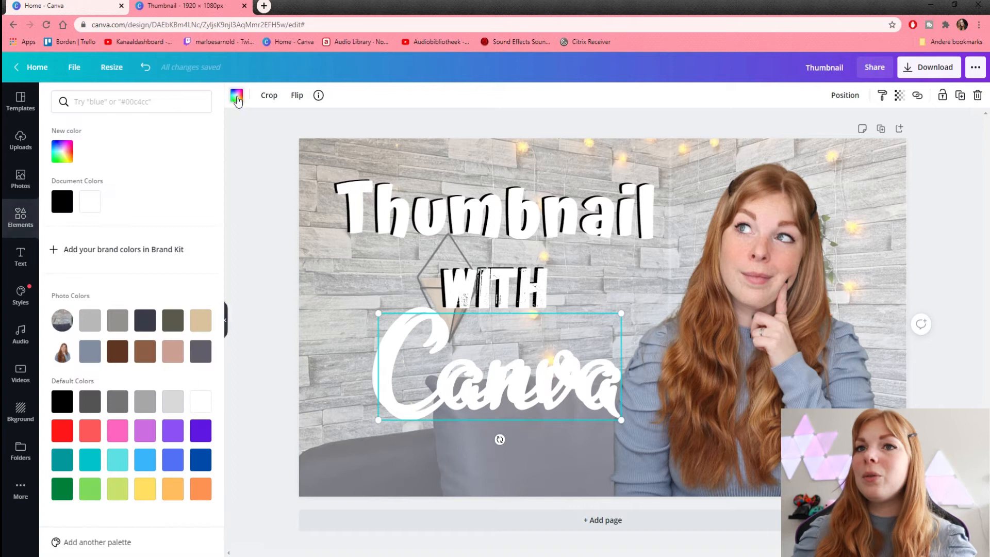
{"action": "left_click", "coordinate": [62, 201]}
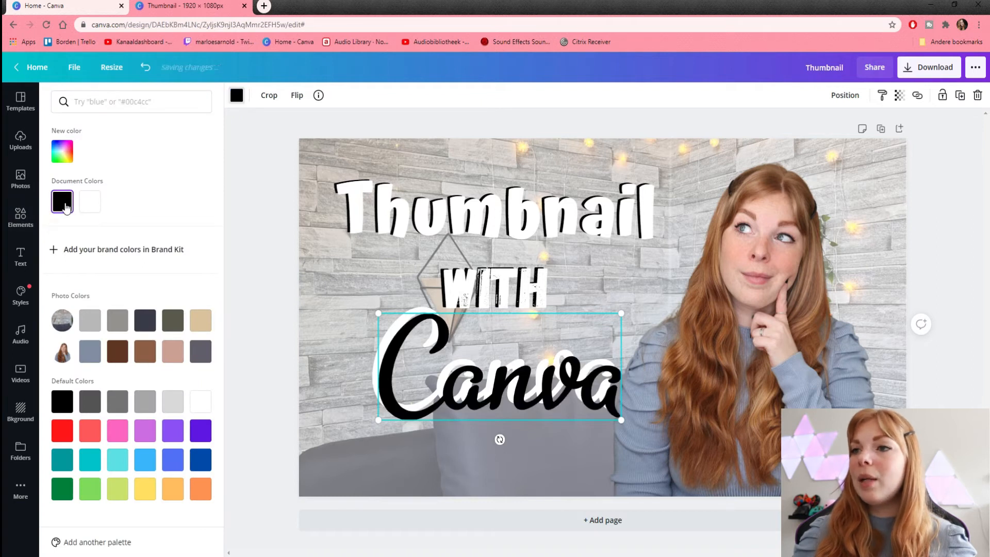
Move the white Canva wordmark down and left, clear of the black copy, and bring it forward in the stacking order
{"action": "left_click", "coordinate": [376, 377]}
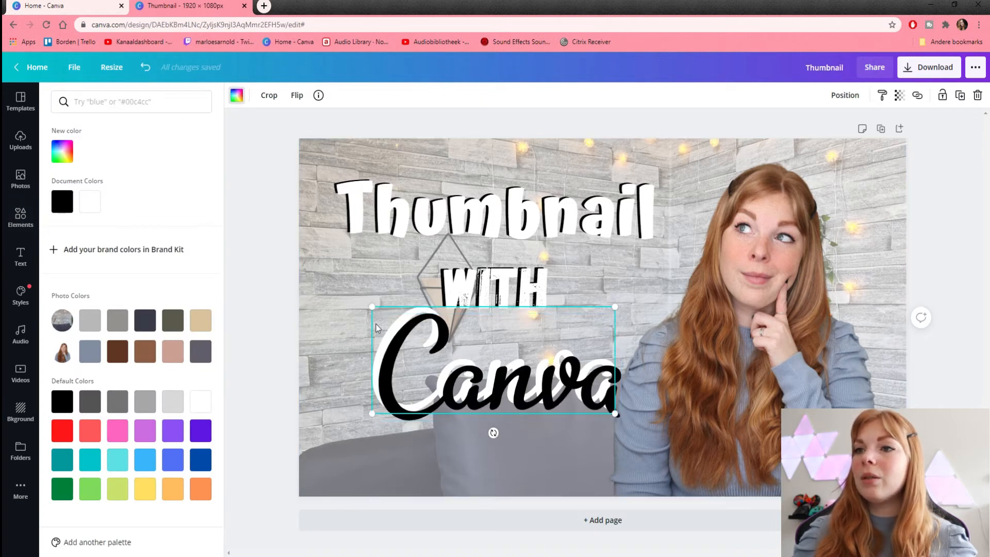
{"action": "left_click_drag", "start_coordinate": [379, 332], "coordinate": [332, 397]}
{"action": "left_click_drag", "start_coordinate": [359, 454], "coordinate": [377, 443]}
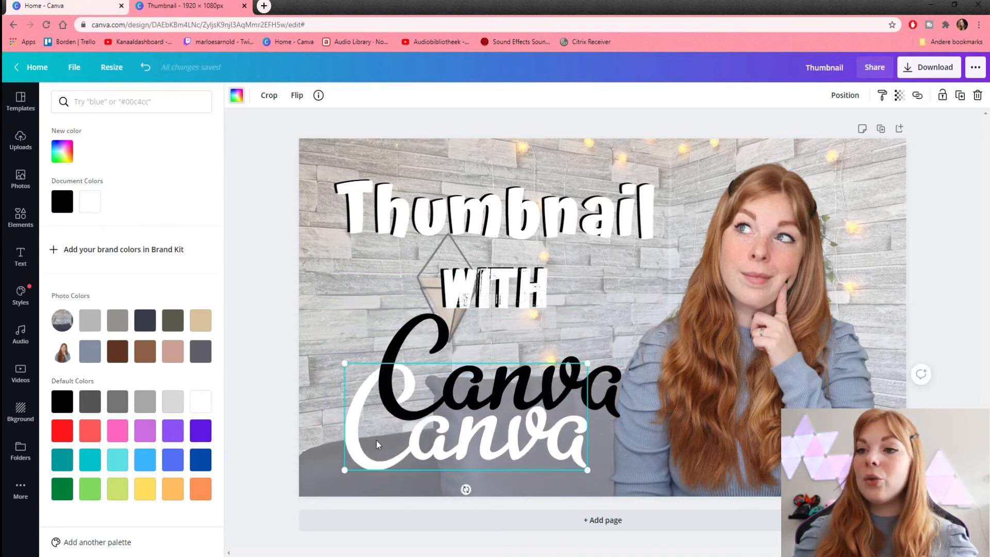
{"action": "right_click", "coordinate": [377, 442]}
{"action": "right_click", "coordinate": [528, 447]}
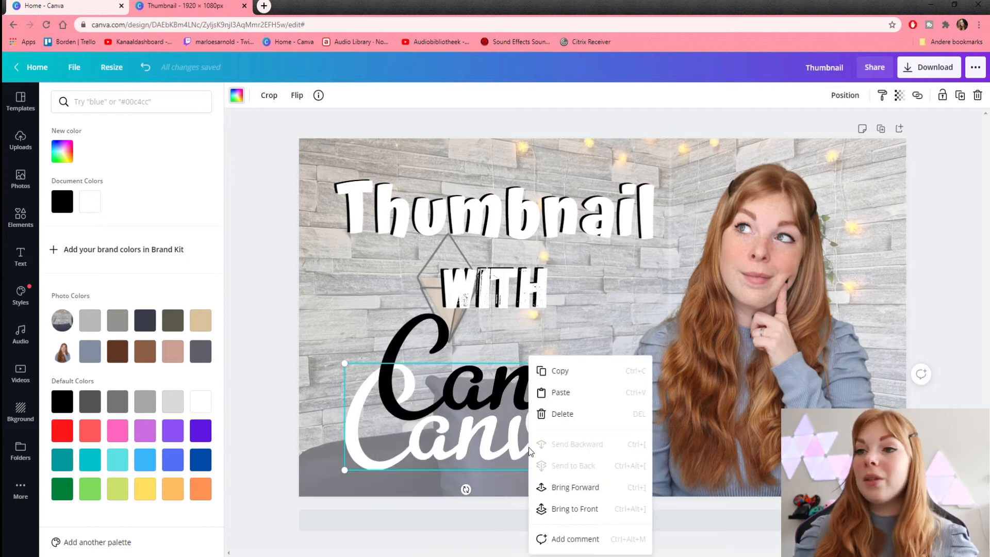
{"action": "right_click", "coordinate": [379, 439]}
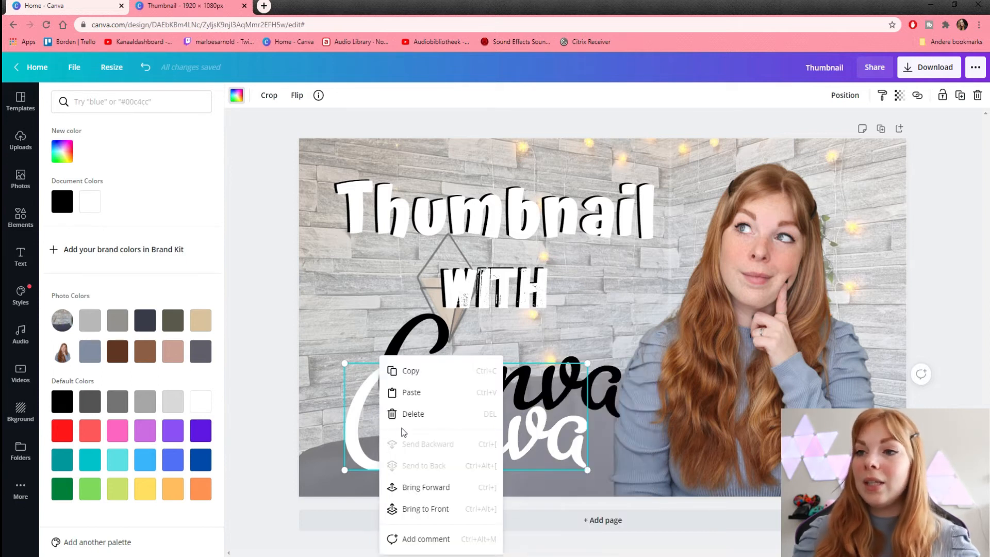
{"action": "left_click", "coordinate": [428, 487]}
Place the white Canva wordmark over the black copy with a slight rightward offset, so the black forms a shadow
{"action": "left_click_drag", "start_coordinate": [412, 457], "coordinate": [446, 414]}
{"action": "key", "text": "Up"}
{"action": "key", "text": "Up"}
{"action": "key", "text": "Up"}
{"action": "key", "text": "Right"}
{"action": "key", "text": "Right"}
{"action": "key", "text": "Right"}
{"action": "key", "text": "Up"}
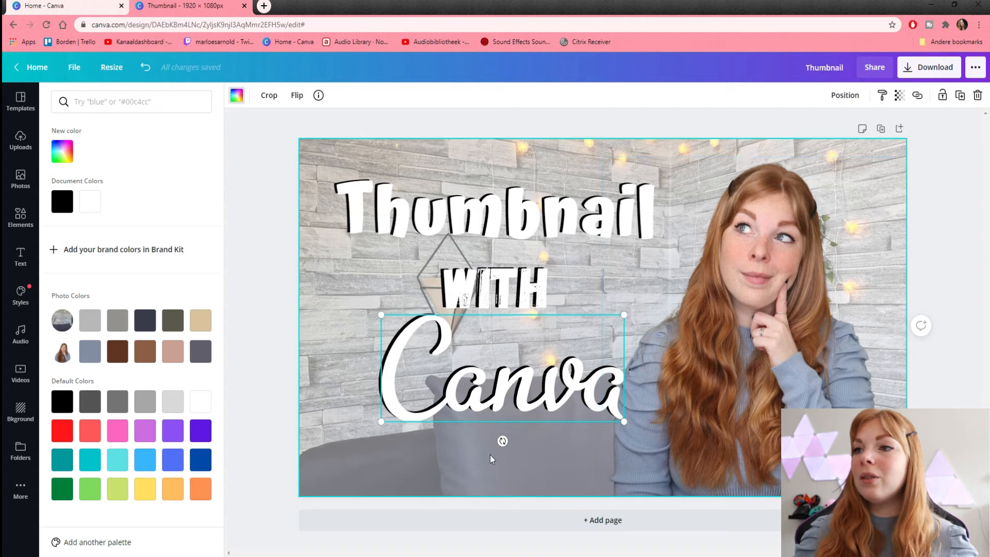
{"action": "left_click", "coordinate": [460, 457]}
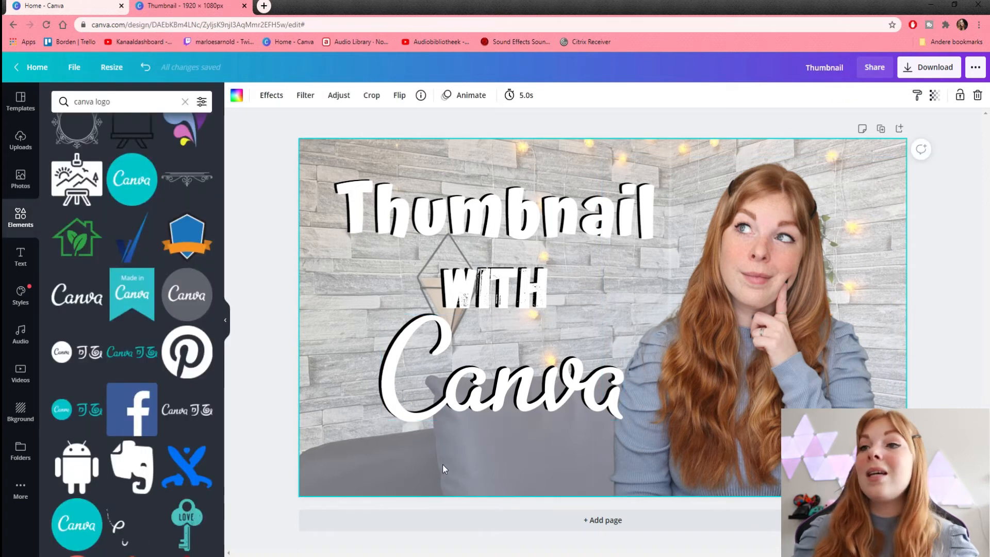
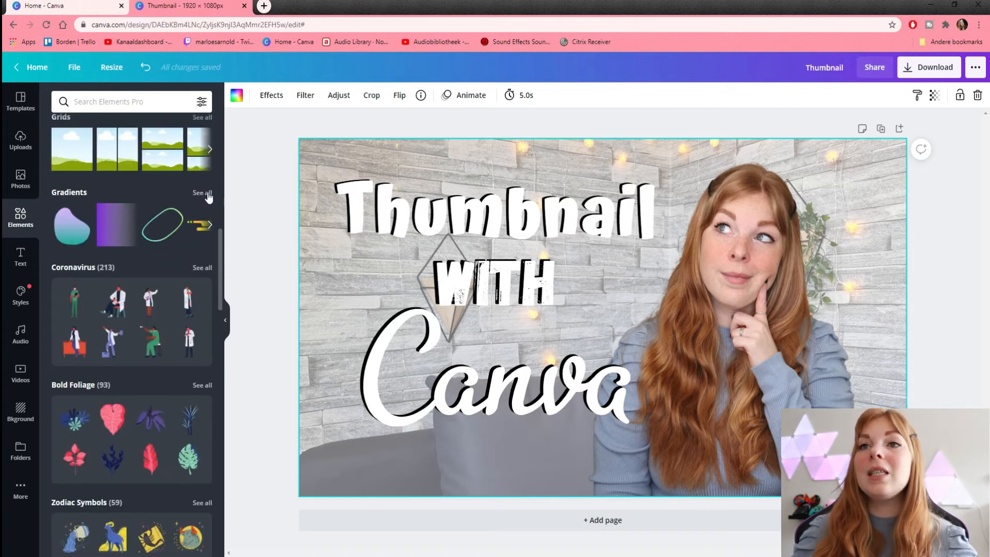
Browse the full Gradients collection in the elements library for a decorative shape
{"action": "left_click", "coordinate": [202, 193]}
{"action": "scroll", "coordinate": [159, 196], "scroll_direction": "down", "scroll_amount": 5}
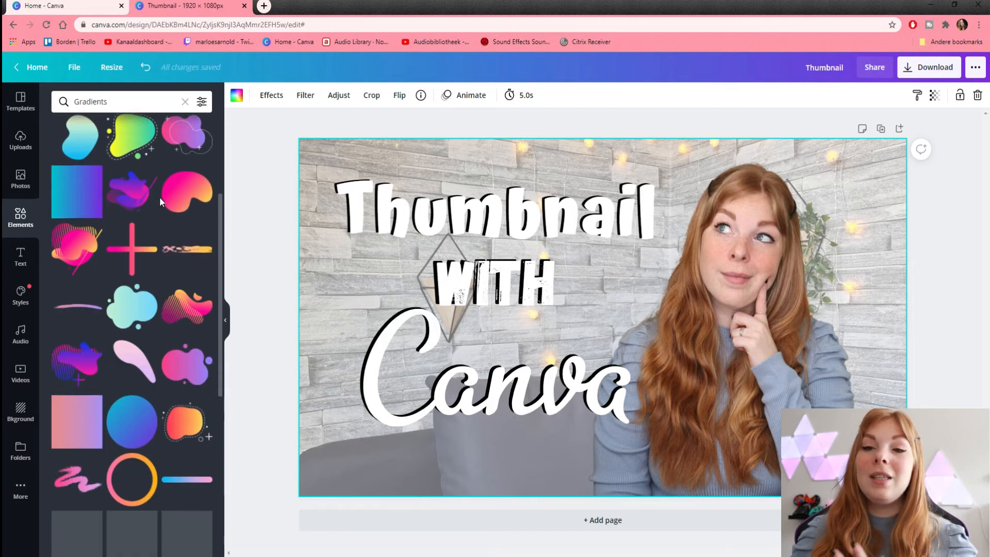
{"action": "scroll", "coordinate": [159, 195], "scroll_direction": "down", "scroll_amount": 1}
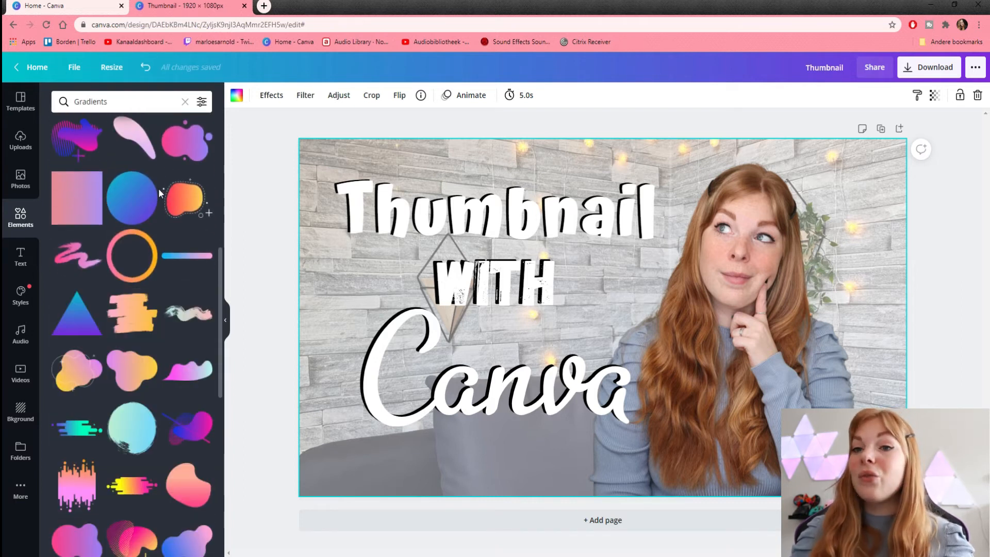
{"action": "scroll", "coordinate": [131, 309], "scroll_direction": "down", "scroll_amount": 6}
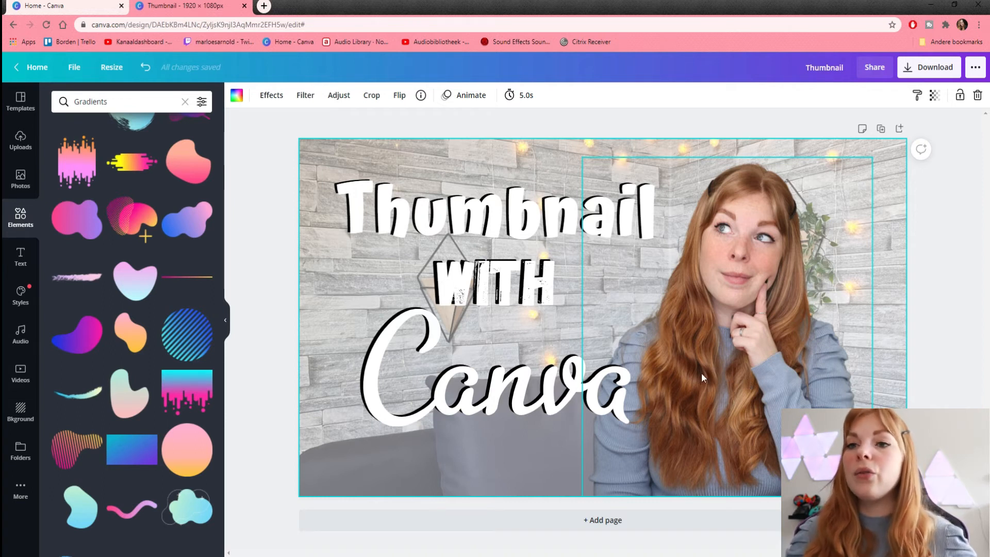
{"action": "scroll", "coordinate": [148, 264], "scroll_direction": "up", "scroll_amount": 4}
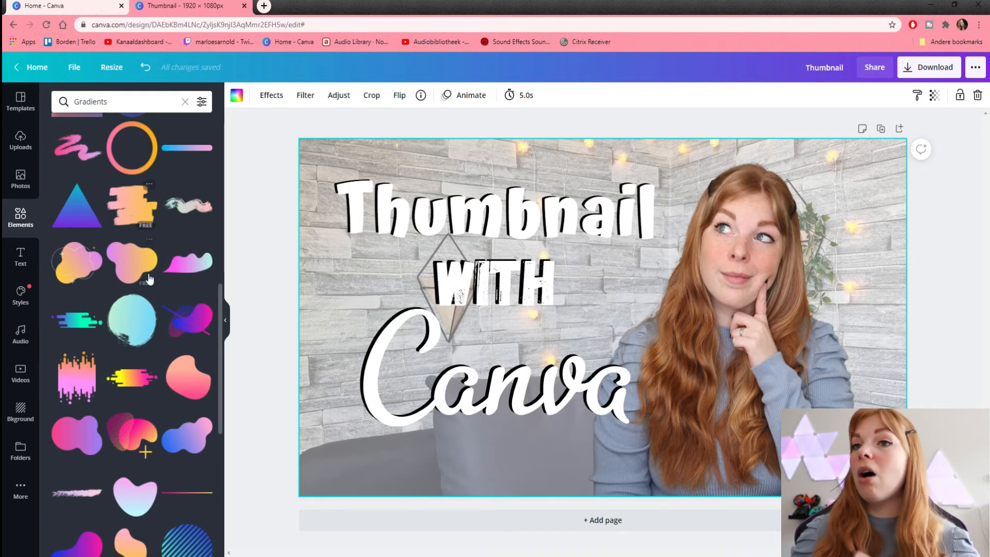
{"action": "scroll", "coordinate": [174, 288], "scroll_direction": "up", "scroll_amount": 5}
{"action": "scroll", "coordinate": [173, 289], "scroll_direction": "up", "scroll_amount": 5}
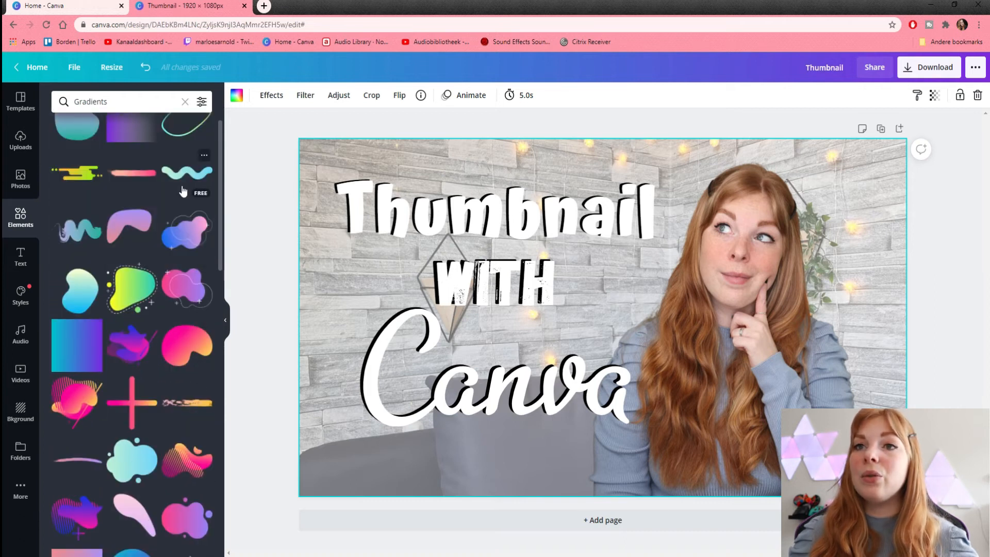
Insert the green-to-blue cloud shape with white outline and plus signs from Gradients over the title, enlarged to about 984 px wide
{"action": "scroll", "coordinate": [170, 232], "scroll_direction": "up", "scroll_amount": 1}
{"action": "scroll", "coordinate": [157, 271], "scroll_direction": "down", "scroll_amount": 7}
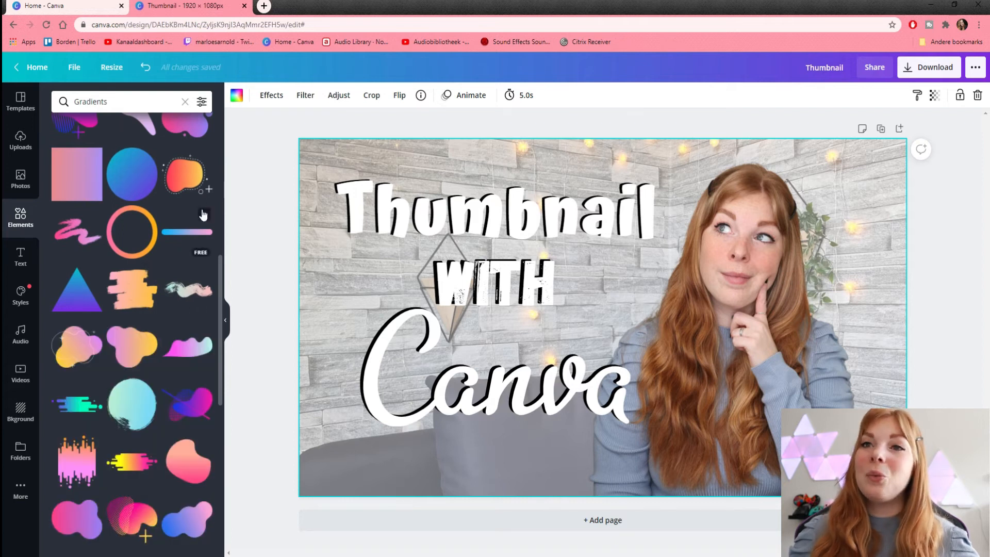
{"action": "scroll", "coordinate": [174, 335], "scroll_direction": "down", "scroll_amount": 10}
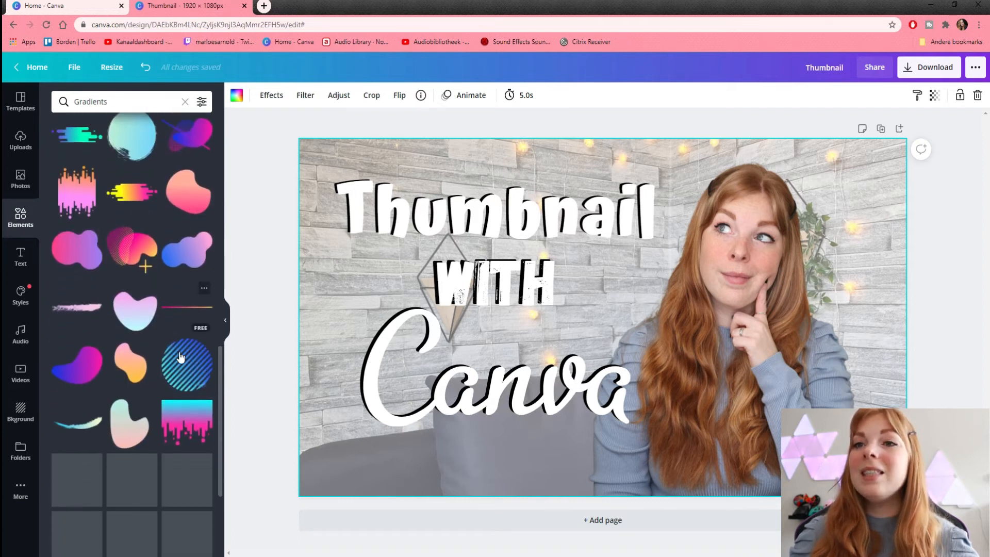
{"action": "scroll", "coordinate": [175, 335], "scroll_direction": "down", "scroll_amount": 2}
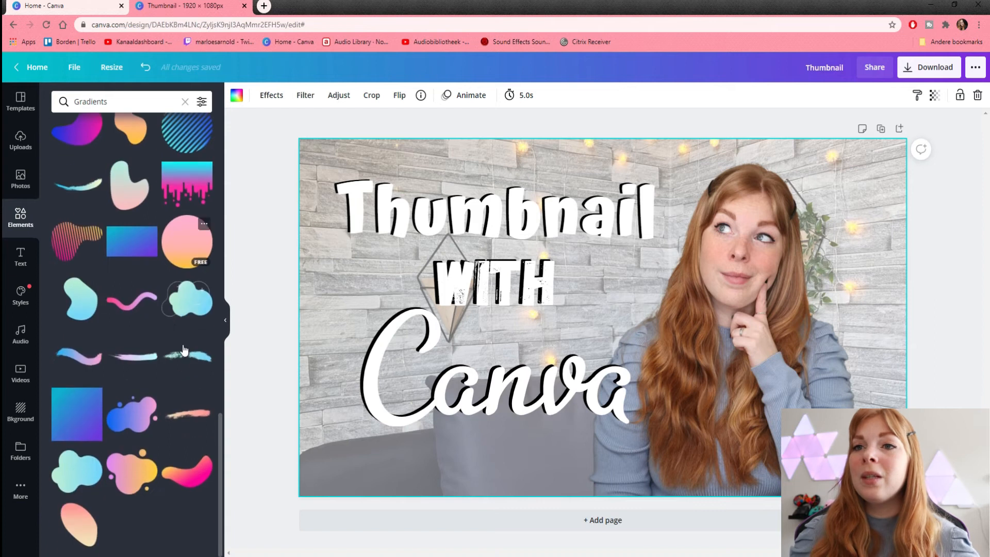
{"action": "left_click", "coordinate": [183, 312]}
{"action": "left_click_drag", "start_coordinate": [647, 304], "coordinate": [487, 339]}
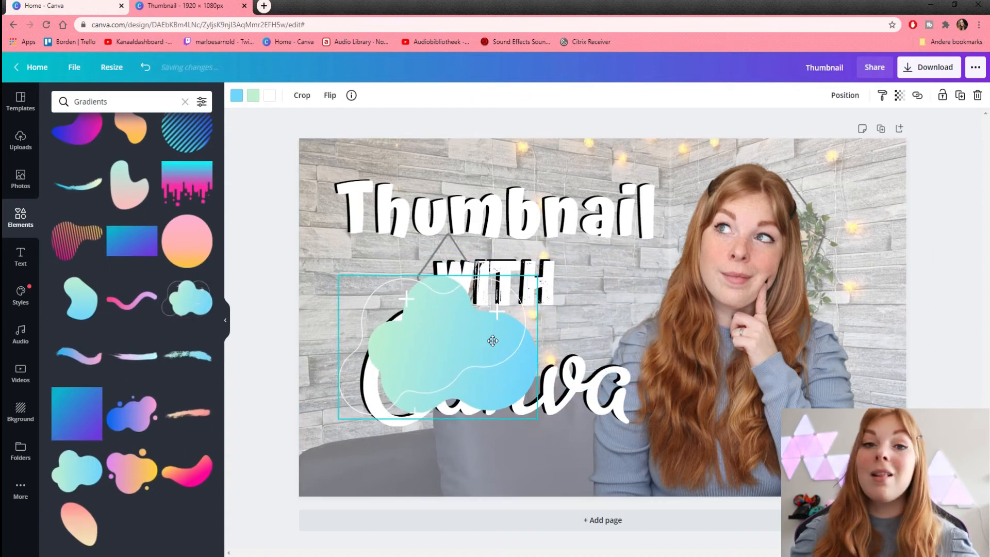
{"action": "left_click_drag", "start_coordinate": [553, 276], "coordinate": [670, 225]}
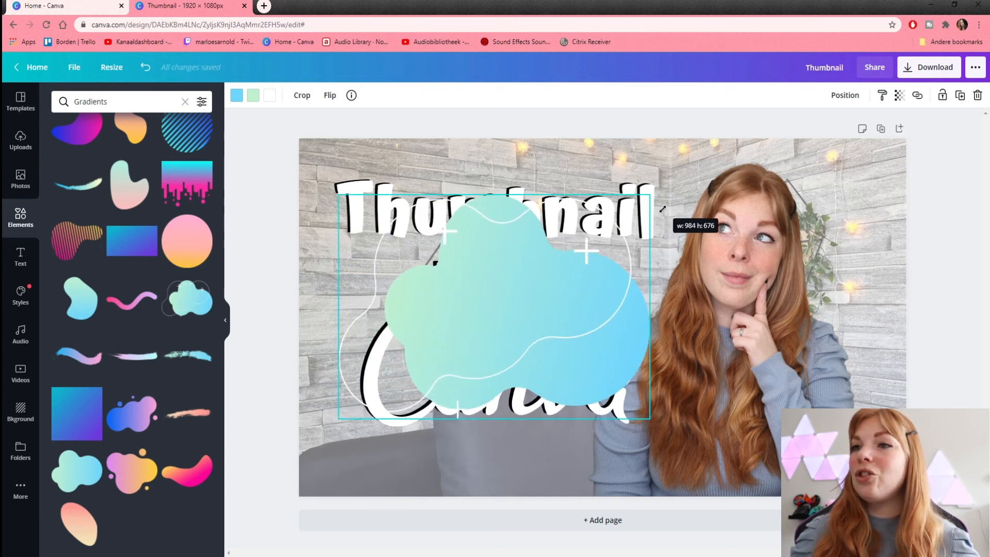
Flip the gradient cloud shape both horizontally and vertically
{"action": "left_click", "coordinate": [330, 96]}
{"action": "left_click", "coordinate": [340, 125]}
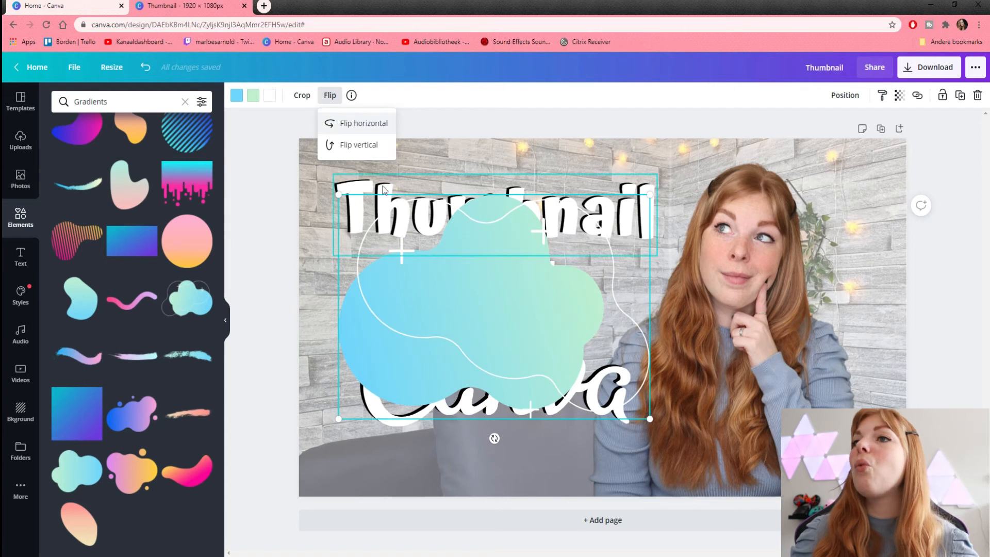
{"action": "left_click", "coordinate": [360, 145]}
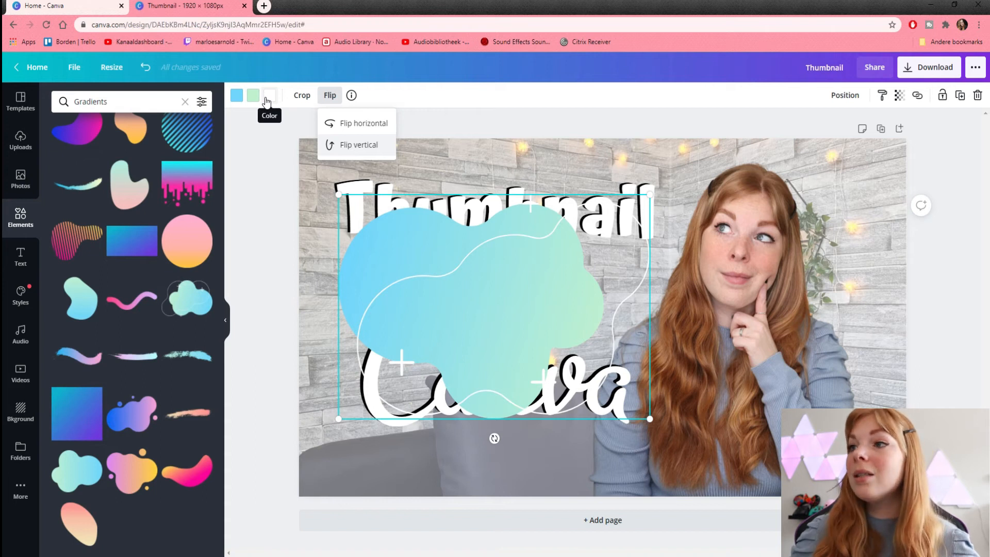
Change the cloud shape's green gradient colour to a bright default blue and lighten its other colour to a pale blue
{"action": "left_click", "coordinate": [253, 96]}
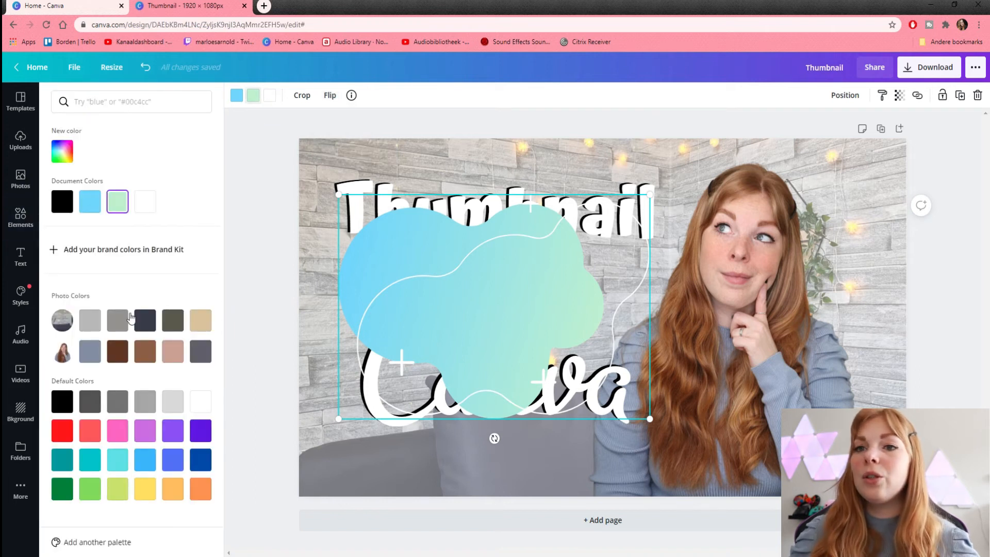
{"action": "left_click", "coordinate": [143, 460]}
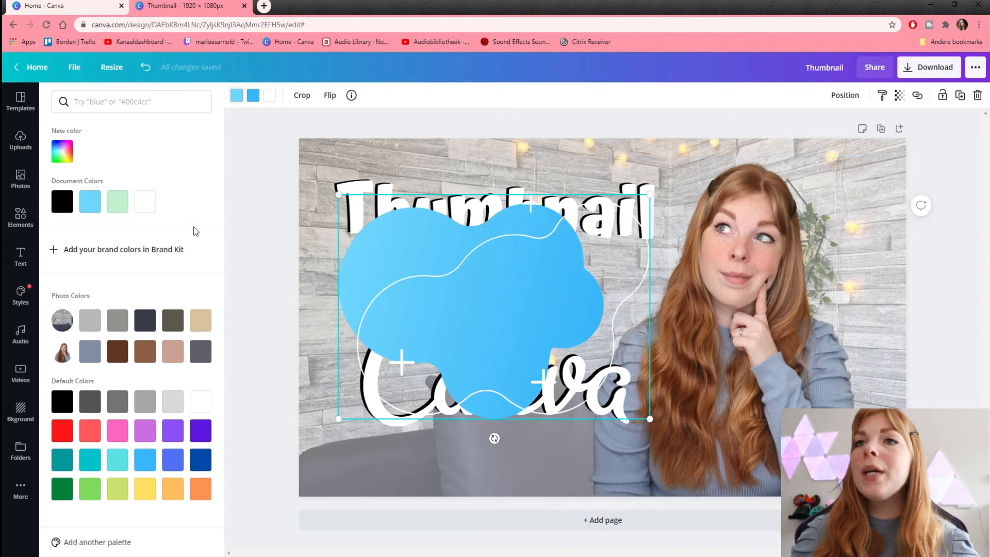
{"action": "left_click", "coordinate": [62, 151]}
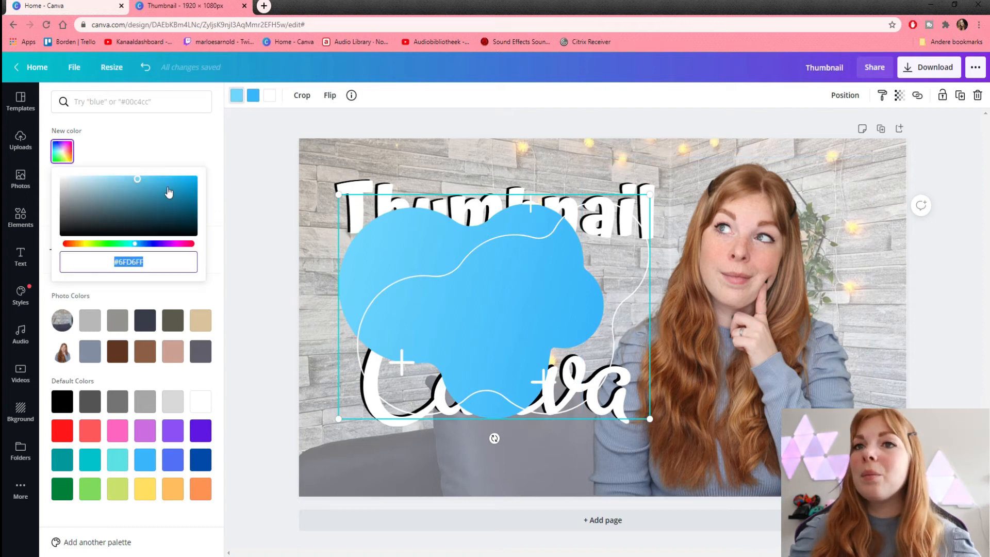
{"action": "left_click", "coordinate": [132, 179]}
{"action": "left_click_drag", "start_coordinate": [132, 179], "coordinate": [95, 158]}
Soften the cloud shape's bright blue gradient colour to #65B5E4
{"action": "left_click", "coordinate": [258, 98]}
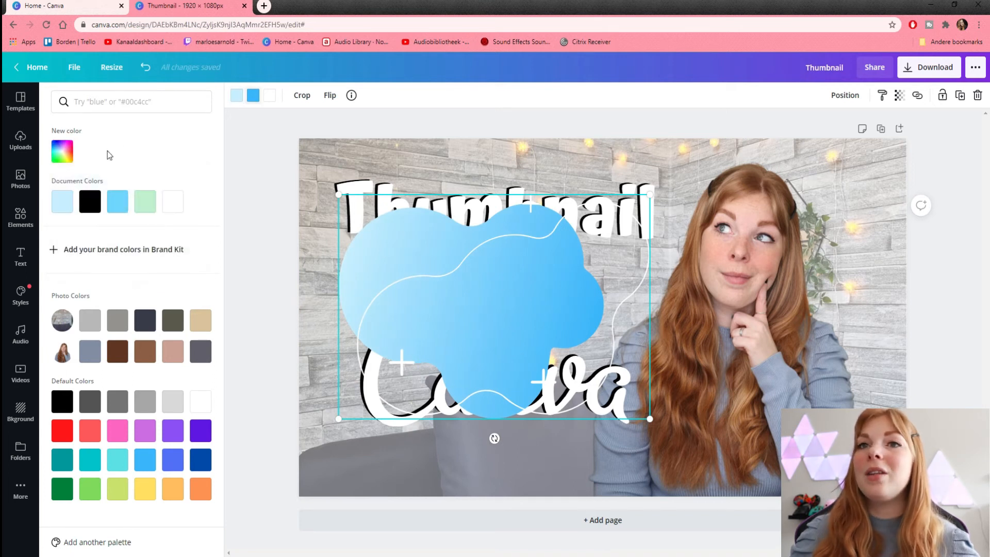
{"action": "left_click", "coordinate": [67, 154]}
{"action": "left_click_drag", "start_coordinate": [167, 179], "coordinate": [136, 181]}
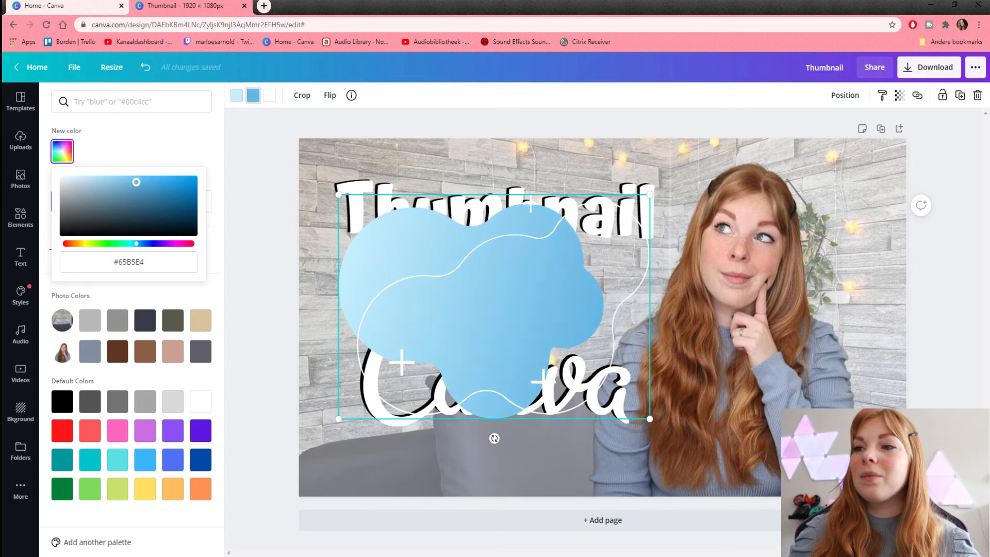
{"action": "left_click", "coordinate": [134, 145]}
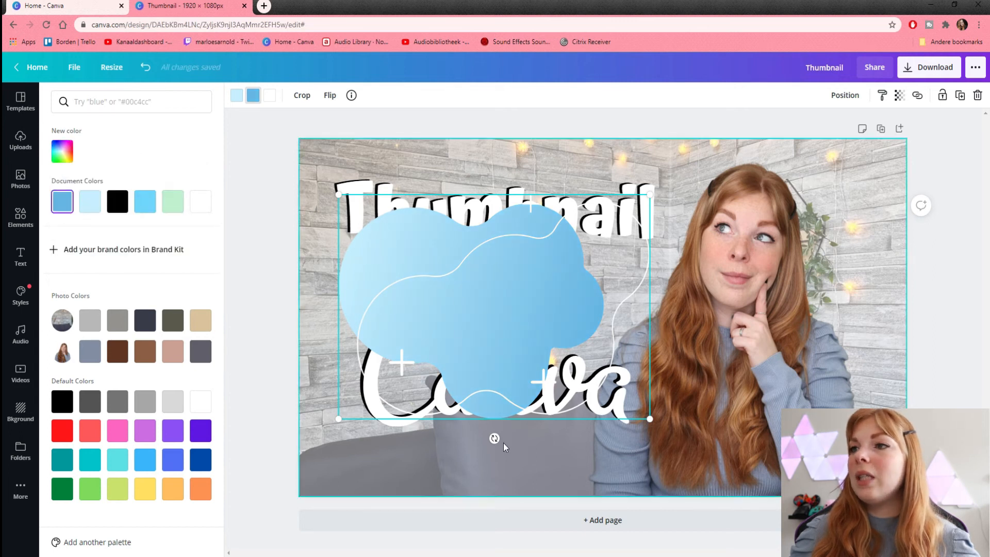
Tilt the blue cloud shape slightly counterclockwise and enlarge it to cover more of the title area
{"action": "left_click_drag", "start_coordinate": [511, 451], "coordinate": [522, 451]}
{"action": "left_click_drag", "start_coordinate": [641, 167], "coordinate": [656, 157]}
{"action": "left_click_drag", "start_coordinate": [505, 360], "coordinate": [517, 287]}
Send the blue cloud shape to the back so it sits behind the title text
{"action": "left_click", "coordinate": [330, 95]}
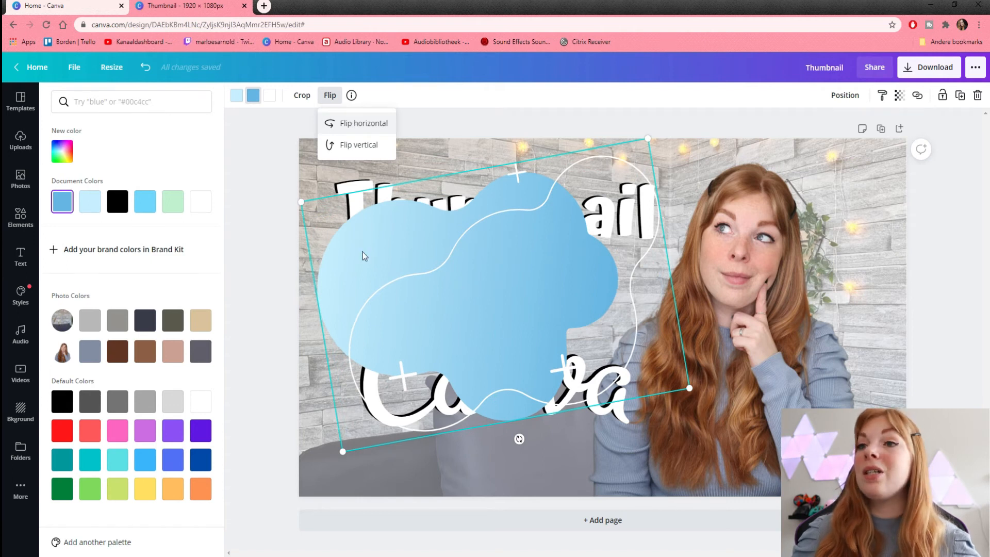
{"action": "right_click", "coordinate": [466, 268]}
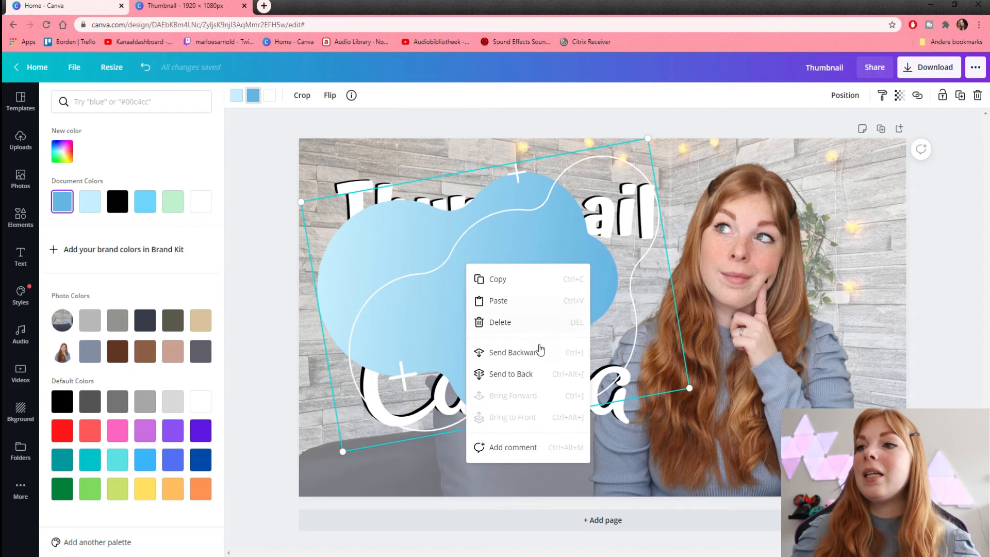
{"action": "left_click", "coordinate": [538, 375]}
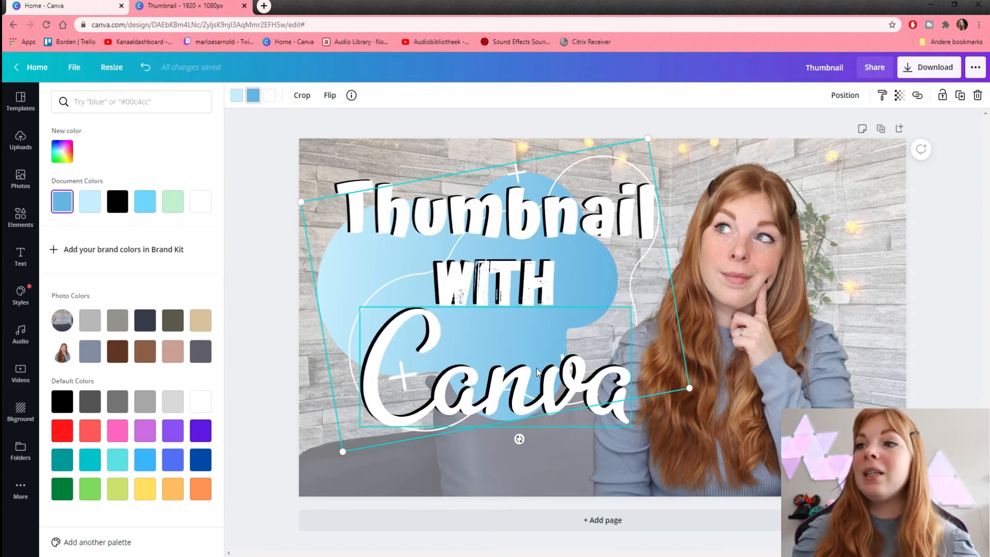
Adjust the position and size of the cloud shape slightly behind the title and flip it vertically
{"action": "left_click_drag", "start_coordinate": [333, 276], "coordinate": [334, 281]}
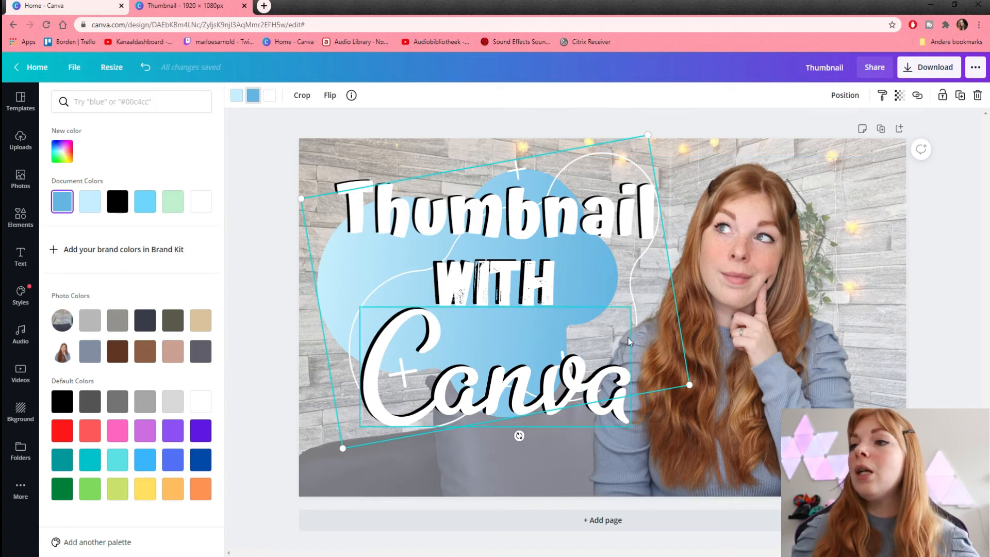
{"action": "mouse_move", "coordinate": [344, 277]}
{"action": "left_mouse_down"}
{"action": "mouse_move", "coordinate": [347, 292]}
{"action": "mouse_move", "coordinate": [352, 284]}
{"action": "left_mouse_up"}
{"action": "left_click_drag", "start_coordinate": [349, 457], "coordinate": [345, 464]}
{"action": "left_click_drag", "start_coordinate": [343, 281], "coordinate": [351, 277]}
{"action": "left_click", "coordinate": [330, 95]}
{"action": "left_click", "coordinate": [351, 146]}
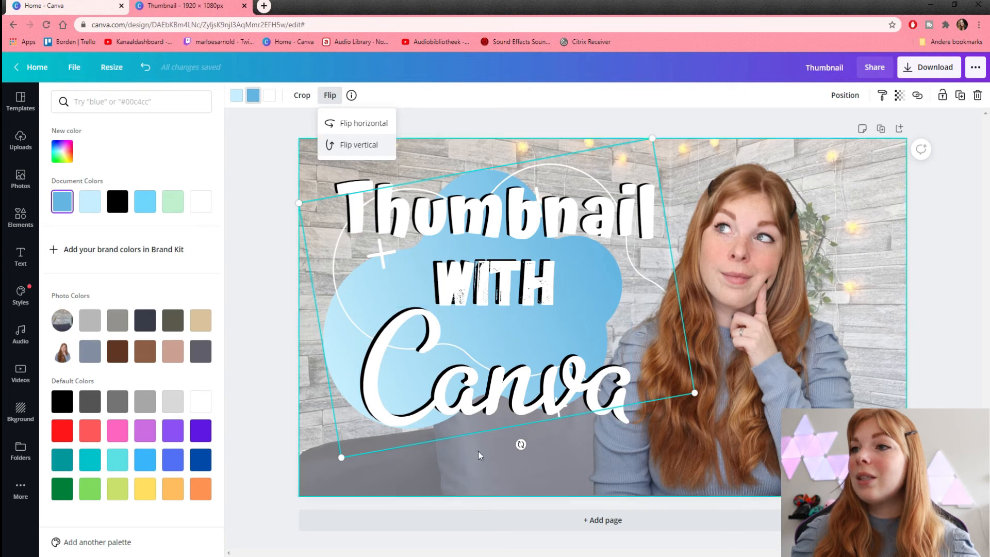
Rotate the cloud shape to about -16° and fit it behind the title by shifting it down and enlarging it slightly
{"action": "left_click_drag", "start_coordinate": [520, 444], "coordinate": [544, 453]}
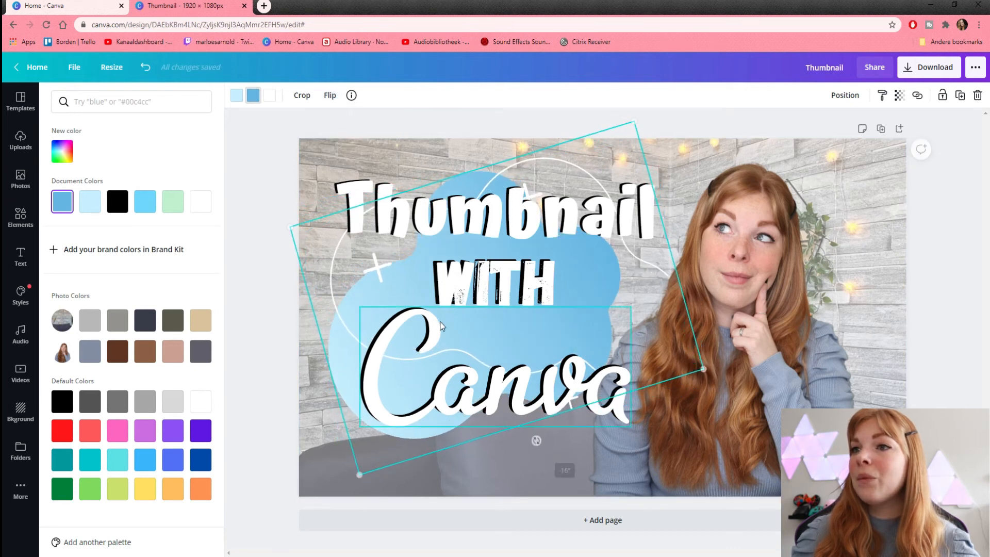
{"action": "left_click_drag", "start_coordinate": [346, 301], "coordinate": [346, 316]}
{"action": "mouse_move", "coordinate": [635, 139]}
{"action": "left_mouse_down"}
{"action": "mouse_move", "coordinate": [682, 106]}
{"action": "mouse_move", "coordinate": [647, 128]}
{"action": "left_mouse_up"}
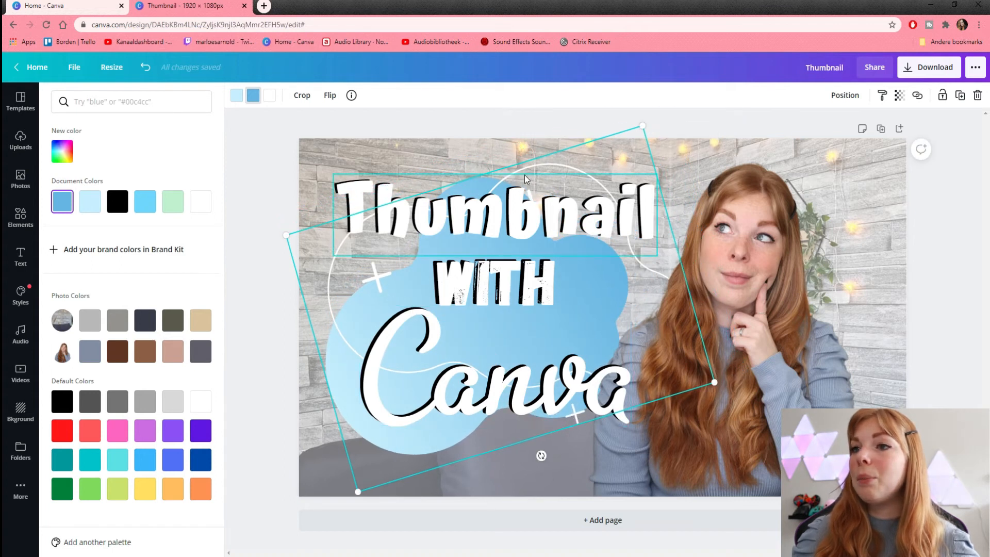
Set the cloud shape's transparency to 80 and deselect it
{"action": "left_click", "coordinate": [361, 283]}
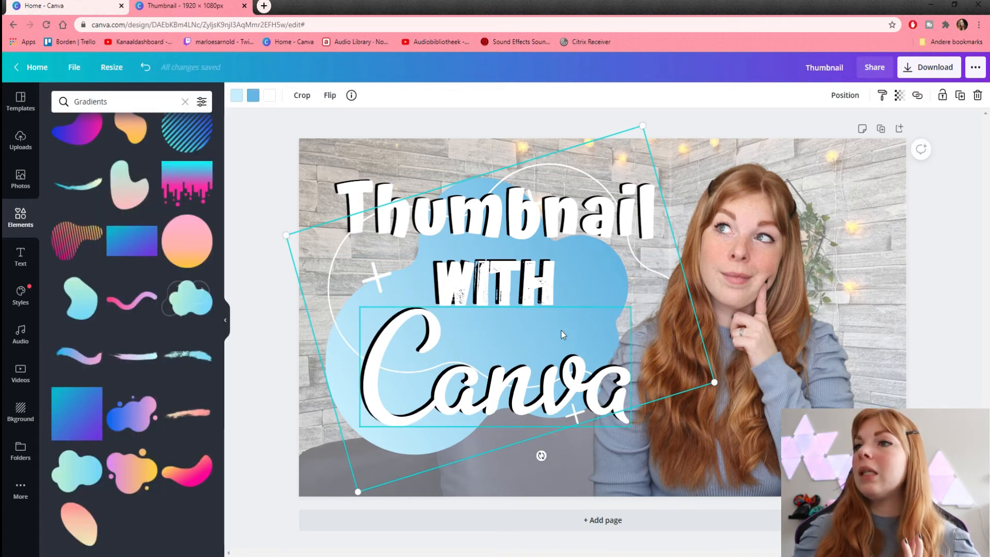
{"action": "left_click", "coordinate": [899, 95]}
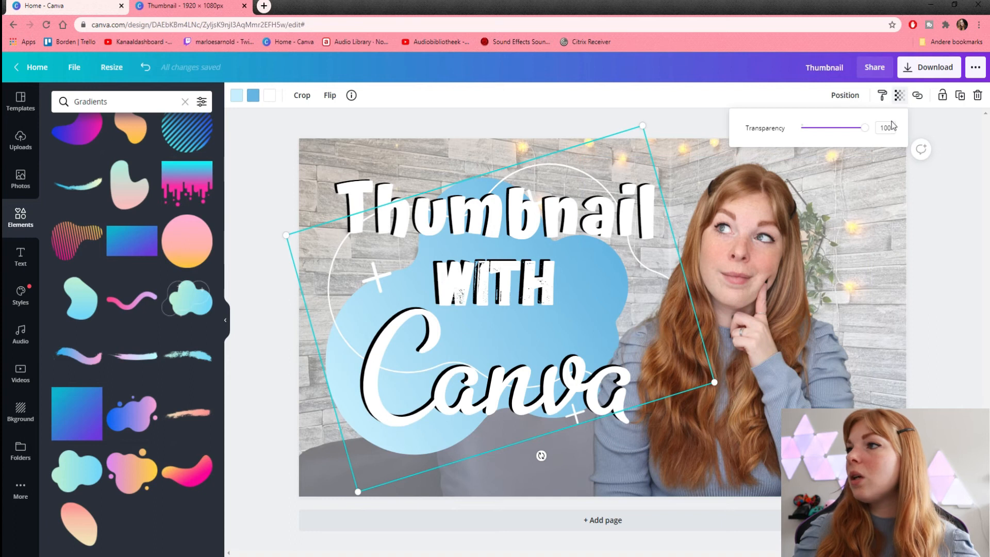
{"action": "double_click", "coordinate": [885, 128]}
{"action": "type", "text": "80"}
{"action": "key", "text": "Return"}
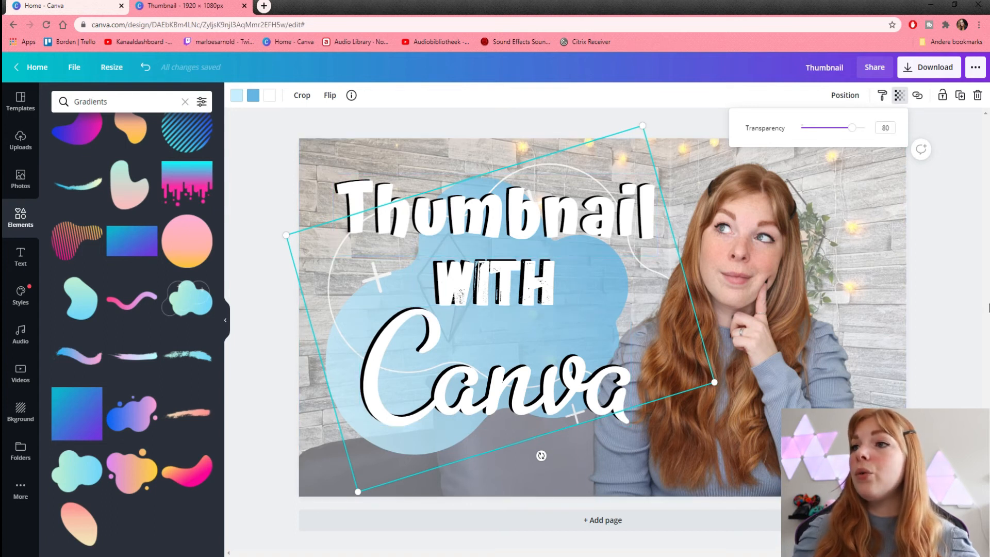
{"action": "left_click", "coordinate": [930, 293]}
{"action": "left_click", "coordinate": [951, 261]}
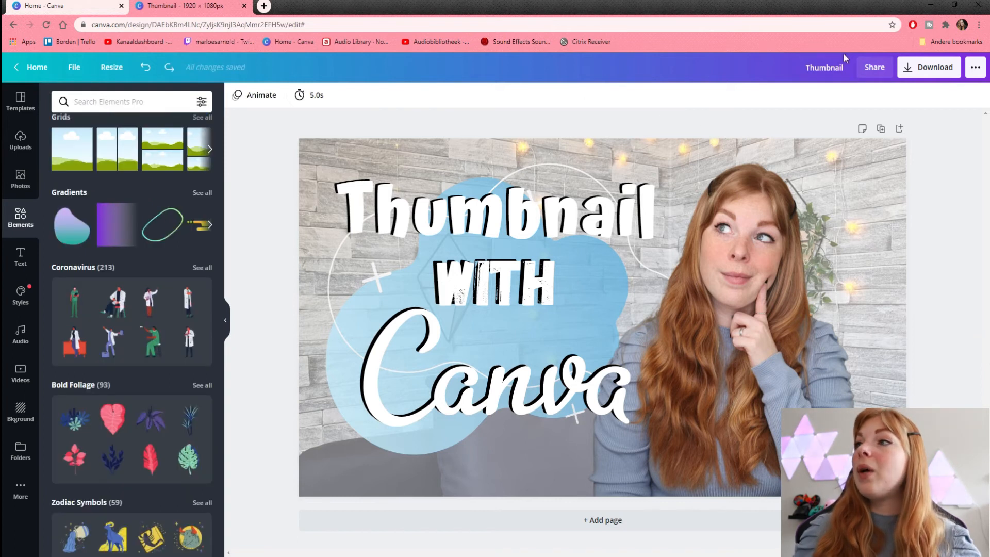
Rename the design as "Thumbnail with Canva" and save it
{"action": "left_click", "coordinate": [830, 68]}
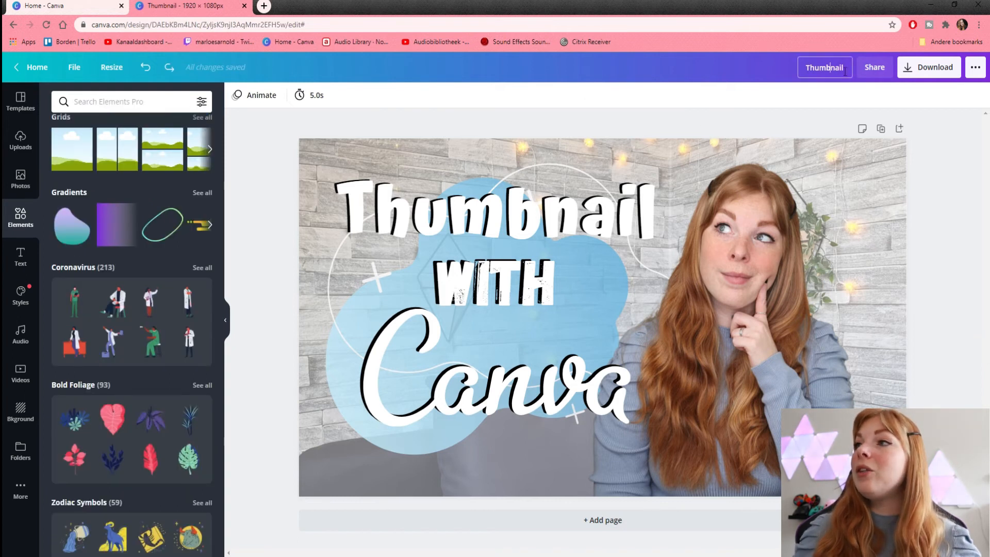
{"action": "type", "text": "with Canva"}
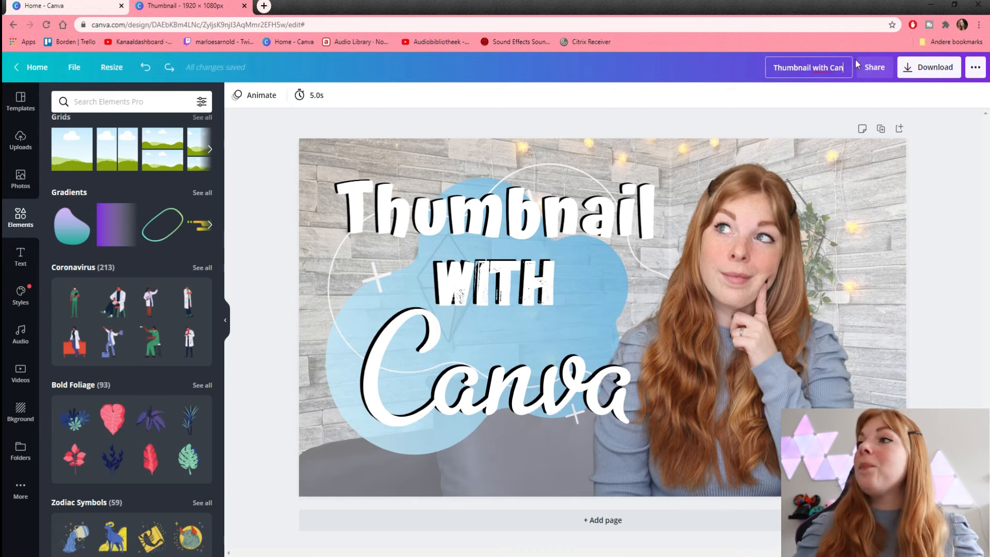
{"action": "left_click", "coordinate": [74, 67]}
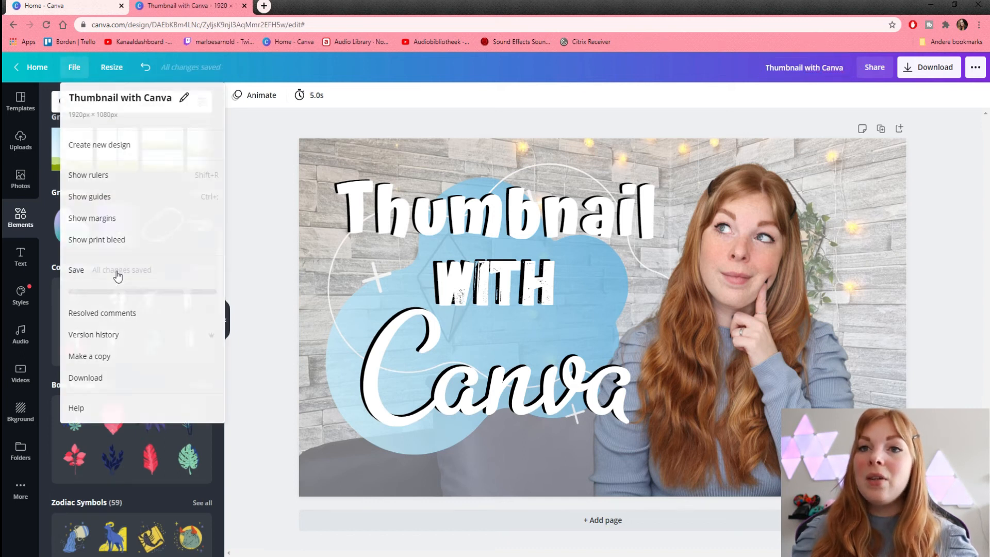
{"action": "left_click", "coordinate": [117, 275]}
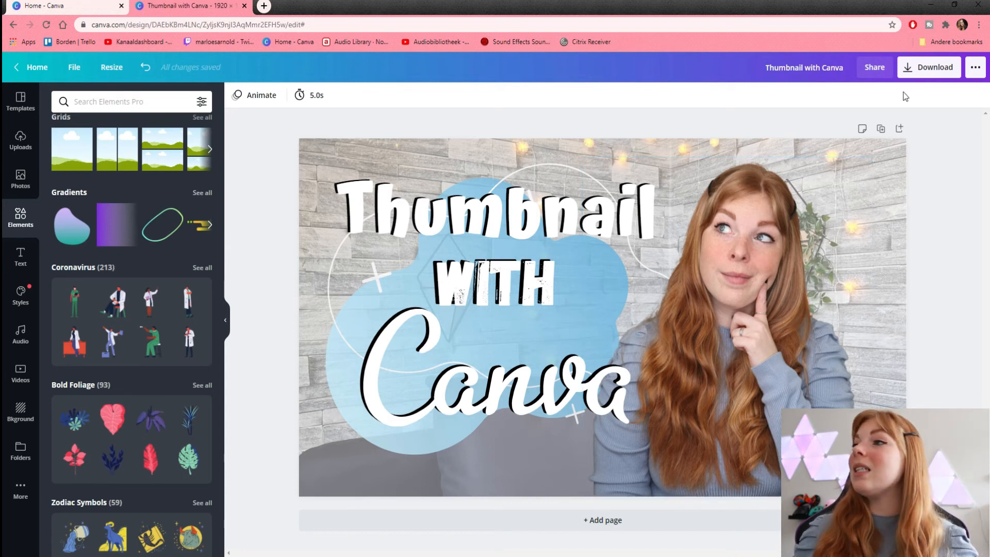
Open the download settings and review the available file types
{"action": "left_click", "coordinate": [925, 69]}
{"action": "left_click", "coordinate": [876, 146]}
{"action": "left_click", "coordinate": [876, 149]}
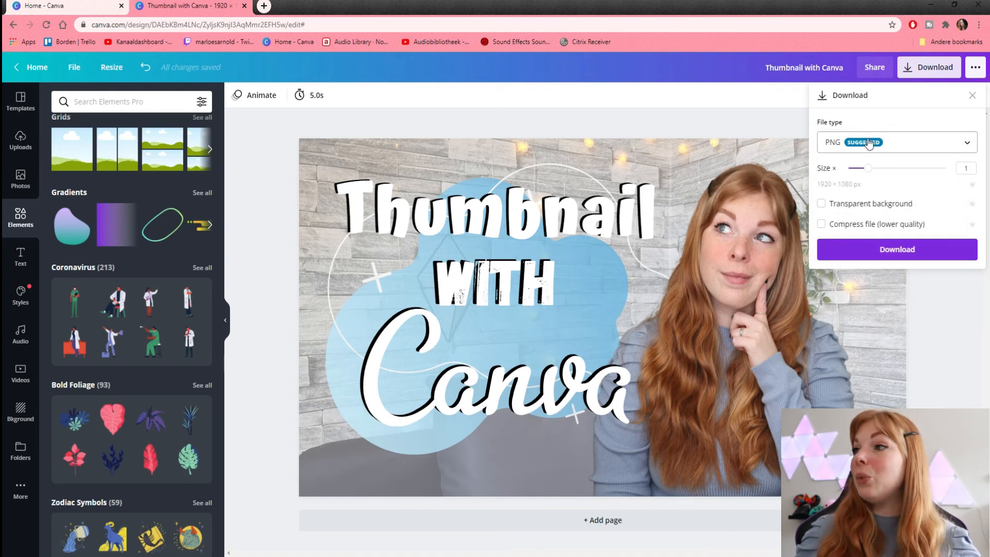
{"action": "left_click", "coordinate": [869, 144]}
{"action": "left_click", "coordinate": [868, 144]}
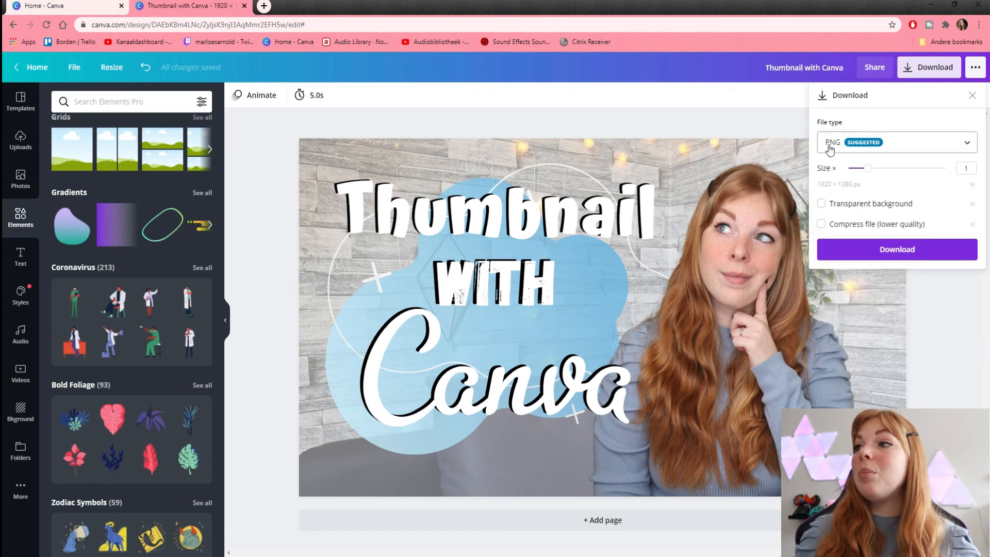
{"action": "left_click", "coordinate": [853, 147]}
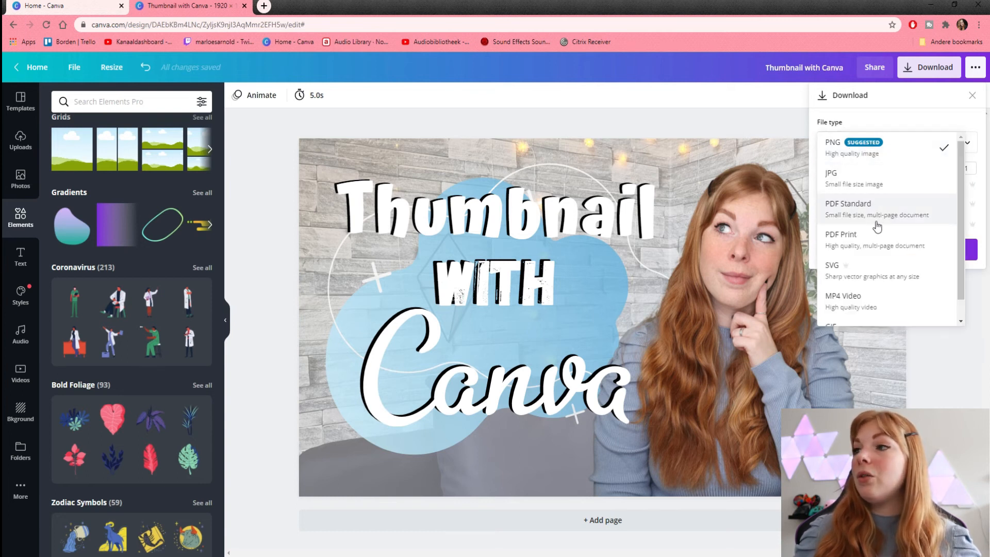
{"action": "scroll", "coordinate": [876, 233], "scroll_direction": "down", "scroll_amount": 1}
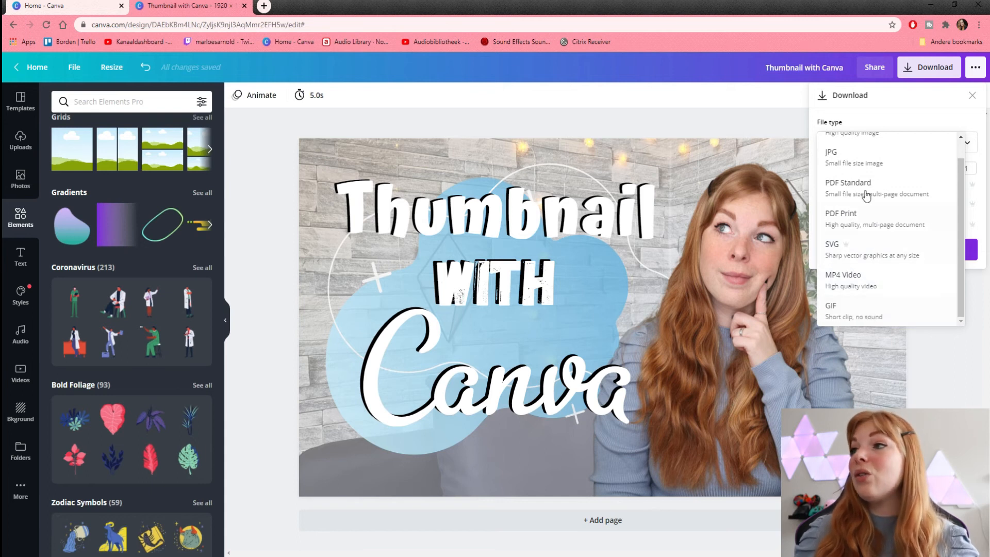
{"action": "scroll", "coordinate": [861, 170], "scroll_direction": "up", "scroll_amount": 1}
{"action": "left_click", "coordinate": [842, 153]}
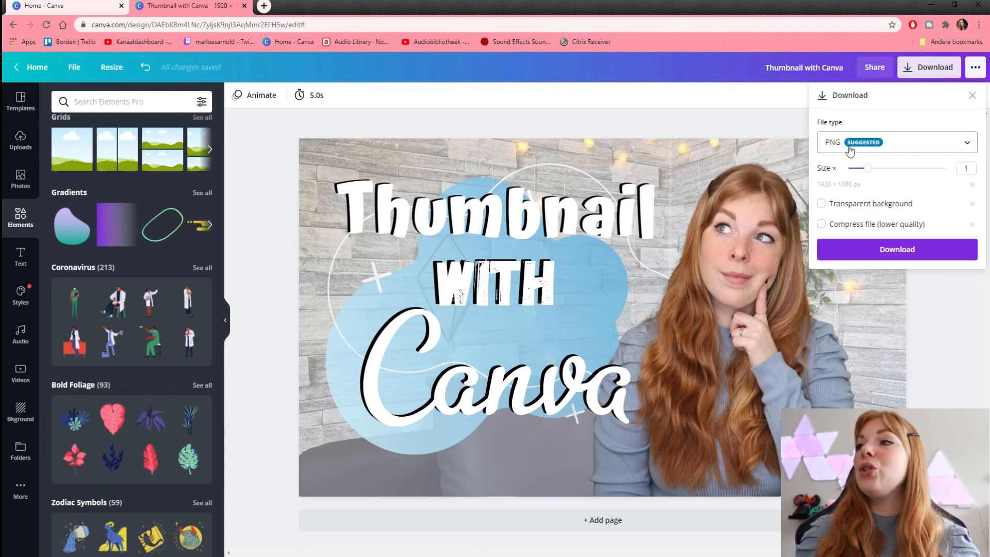
Set the download file type to JPG with a quality of 100
{"action": "left_click", "coordinate": [842, 154]}
{"action": "left_click", "coordinate": [851, 187]}
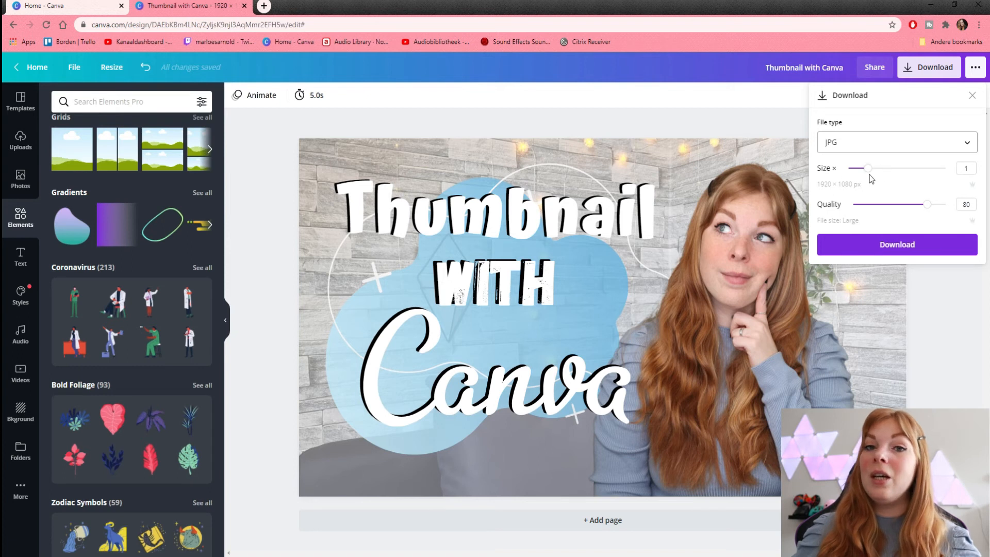
{"action": "left_click_drag", "start_coordinate": [930, 206], "coordinate": [946, 205]}
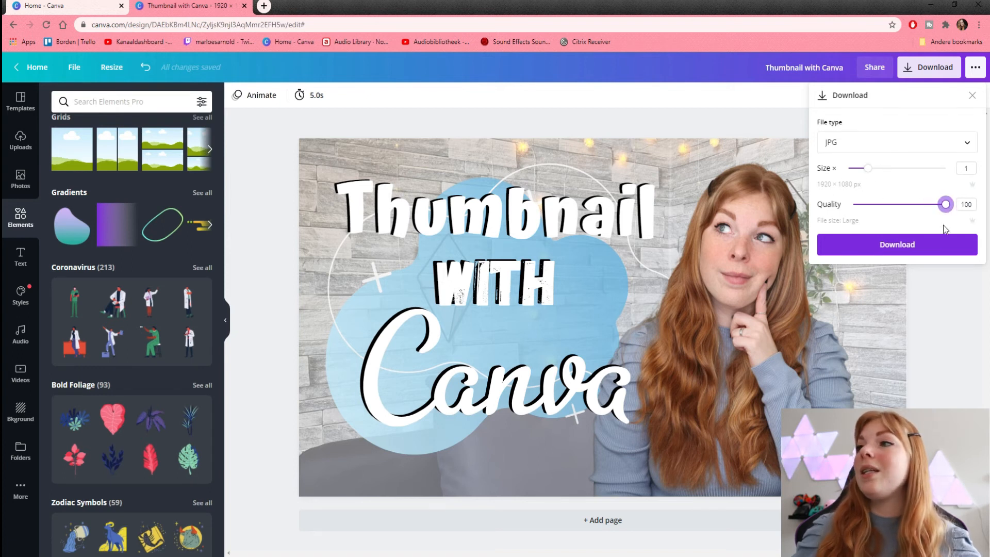
Check the download options for the PNG file type and switch back to JPG
{"action": "left_click", "coordinate": [860, 147]}
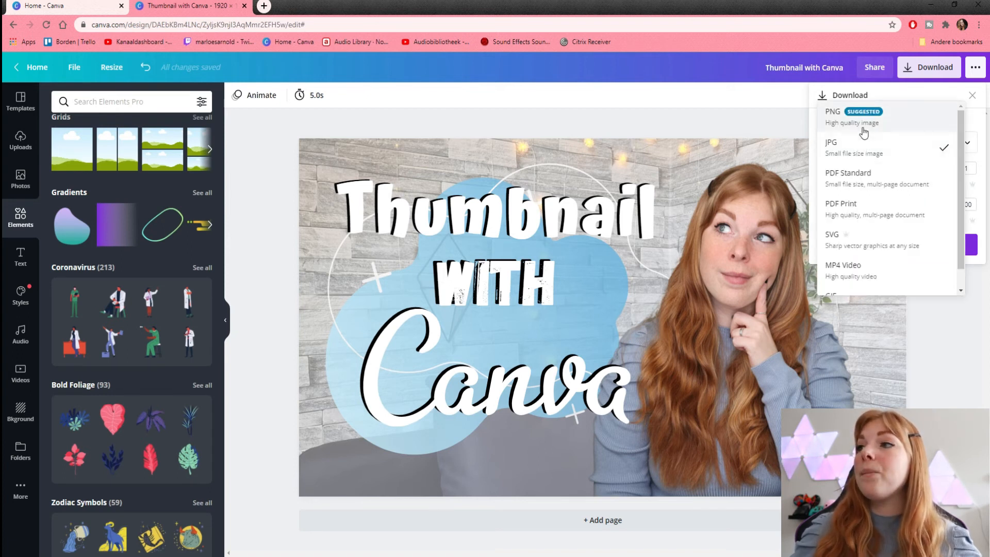
{"action": "left_click", "coordinate": [864, 132]}
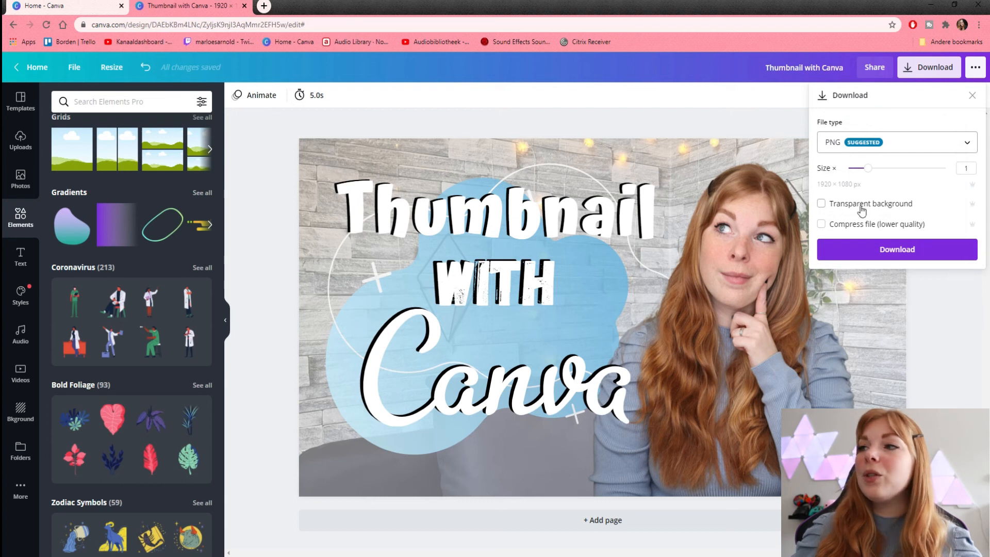
{"action": "left_click", "coordinate": [899, 140]}
{"action": "left_click", "coordinate": [903, 170]}
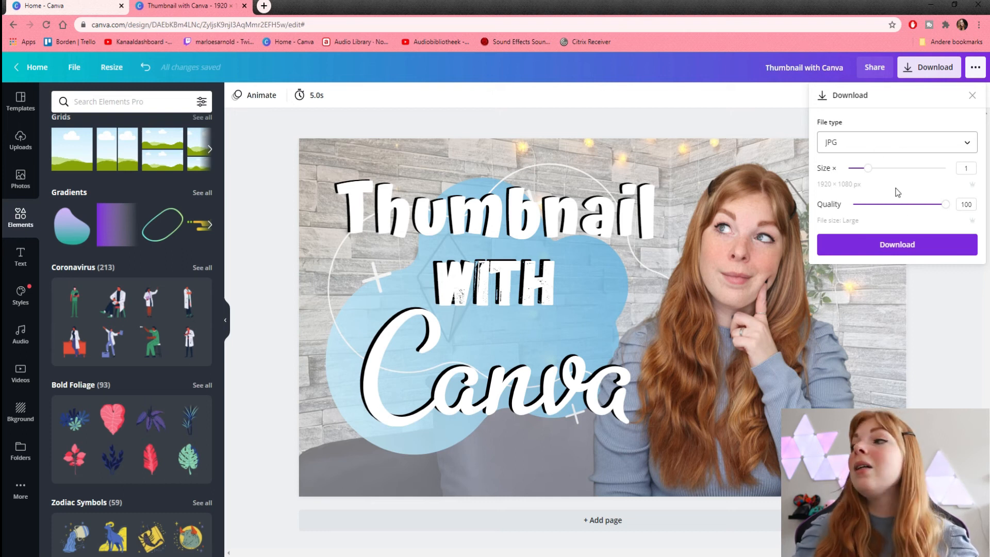
Download the thumbnail as a JPG with a quality of 100
{"action": "left_click", "coordinate": [945, 205]}
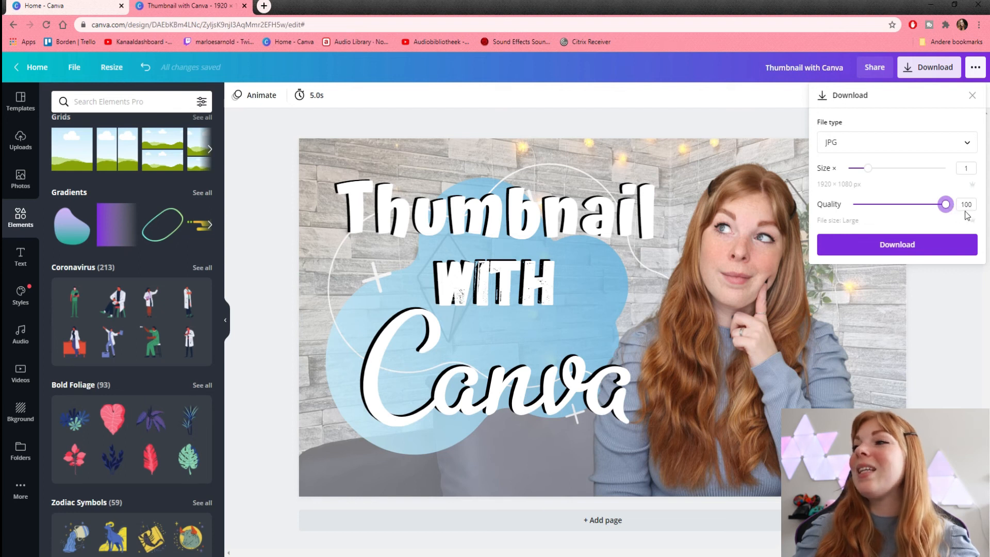
{"action": "left_click", "coordinate": [896, 253]}
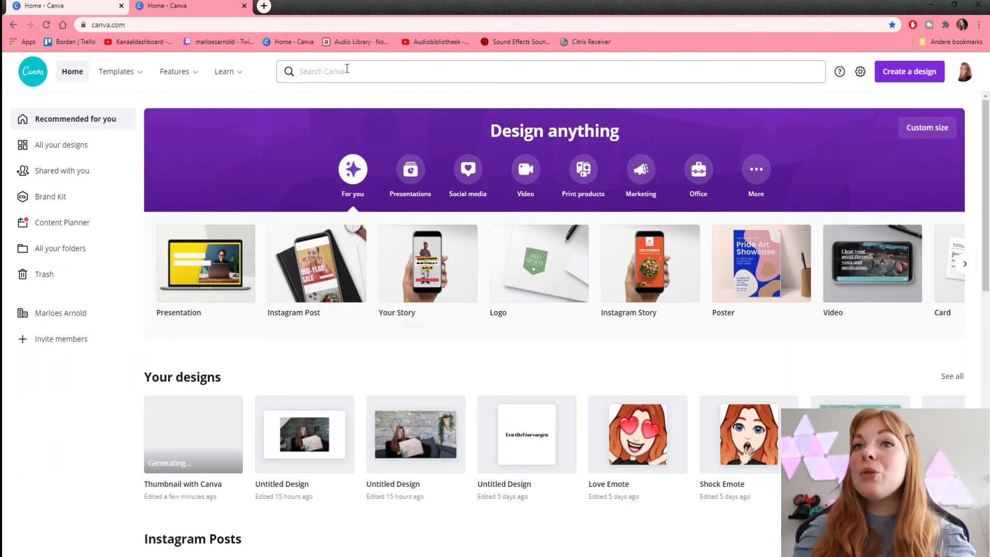
Look over the home page's template, feature and learning categories and the suggested Instagram post, document, logo and story templates
{"action": "mouse_move", "coordinate": [125, 78]}
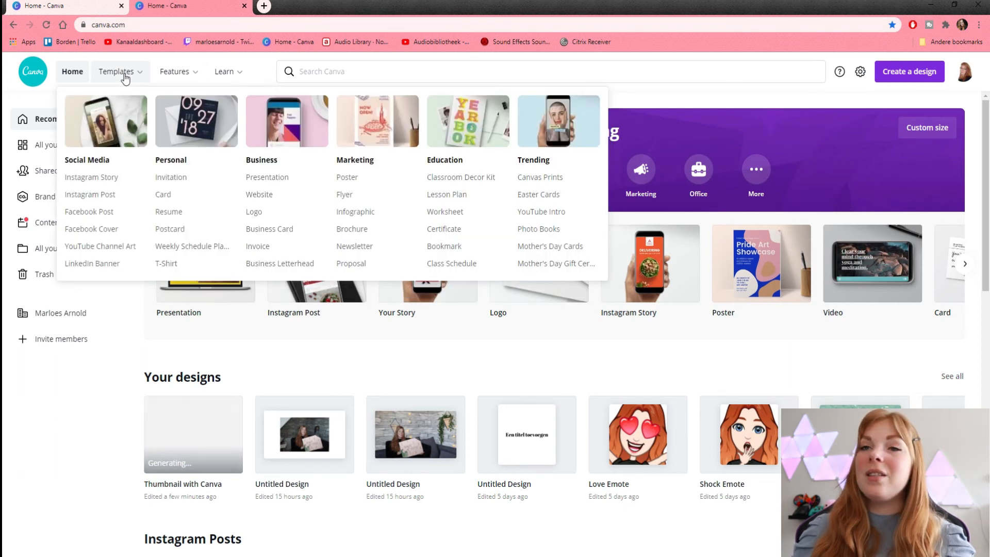
{"action": "mouse_move", "coordinate": [170, 75]}
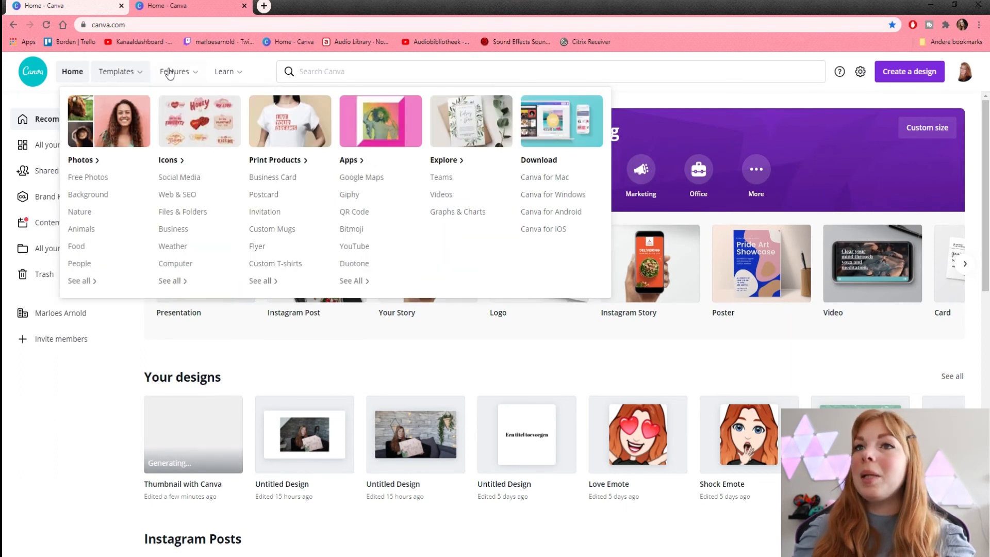
{"action": "mouse_move", "coordinate": [229, 77]}
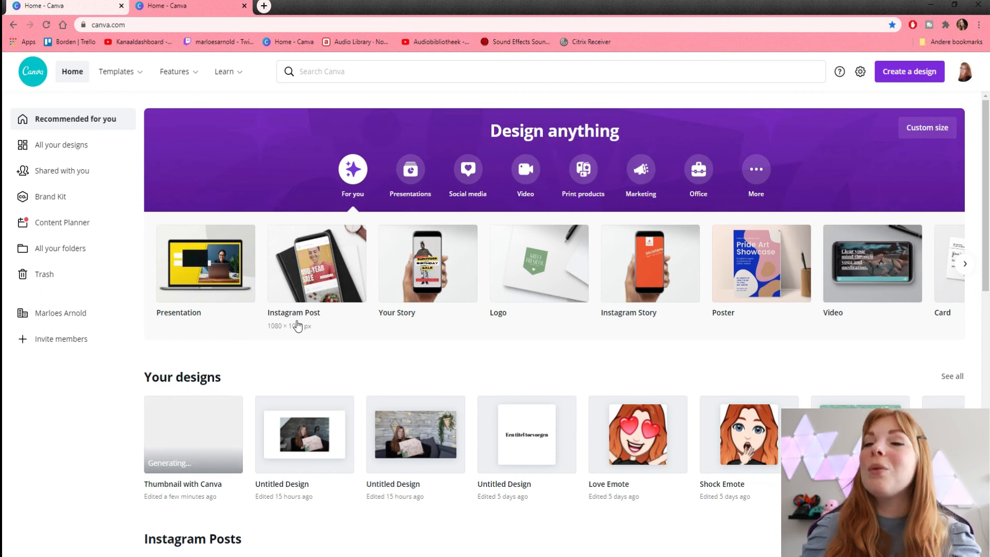
{"action": "scroll", "coordinate": [315, 338], "scroll_direction": "down", "scroll_amount": 4}
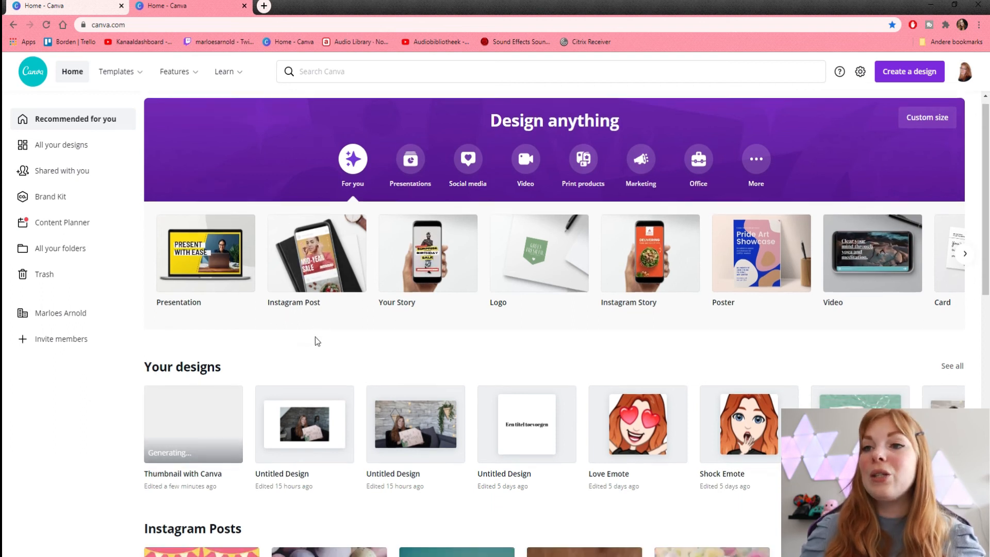
{"action": "scroll", "coordinate": [314, 341], "scroll_direction": "down", "scroll_amount": 4}
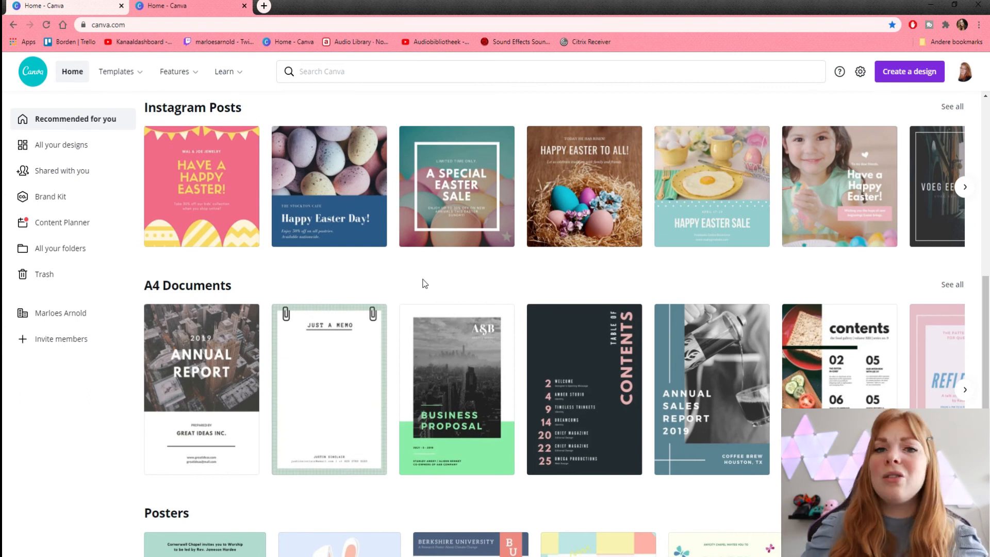
{"action": "scroll", "coordinate": [425, 283], "scroll_direction": "down", "scroll_amount": 13}
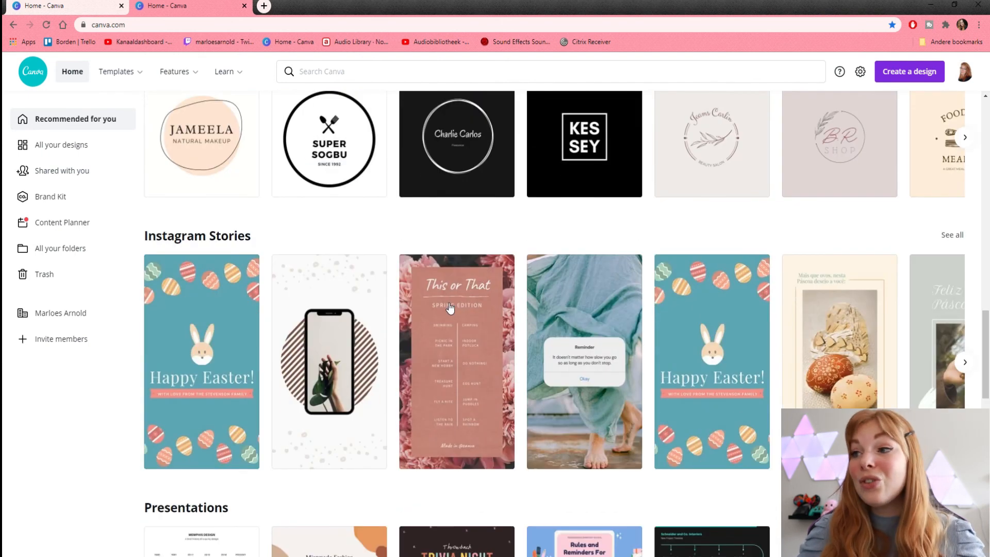
{"action": "scroll", "coordinate": [444, 315], "scroll_direction": "up", "scroll_amount": 15}
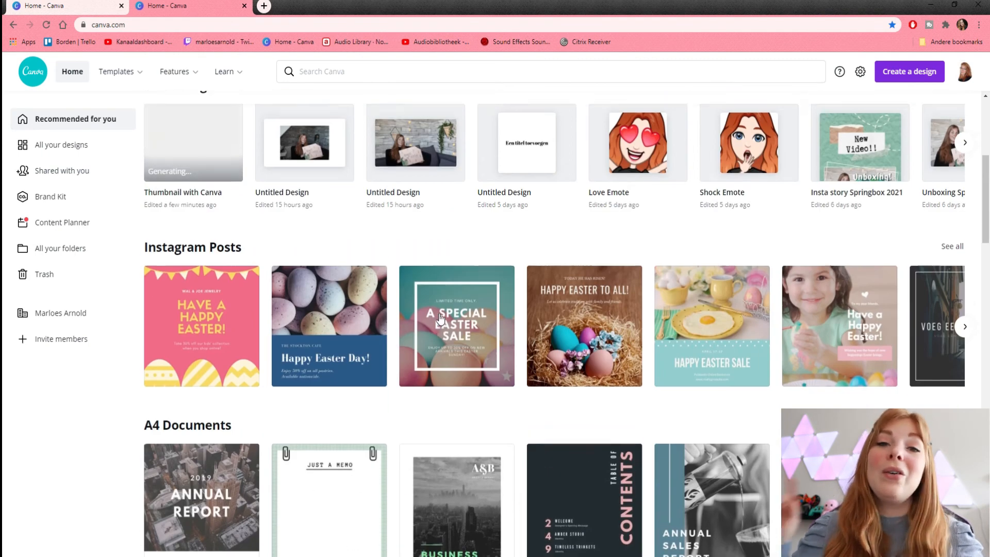
{"action": "scroll", "coordinate": [441, 317], "scroll_direction": "up", "scroll_amount": 5}
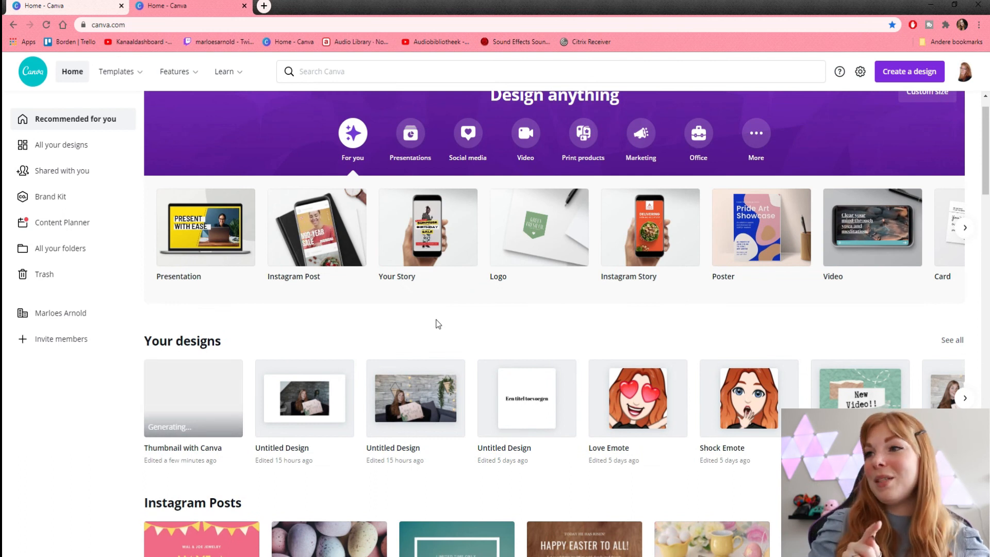